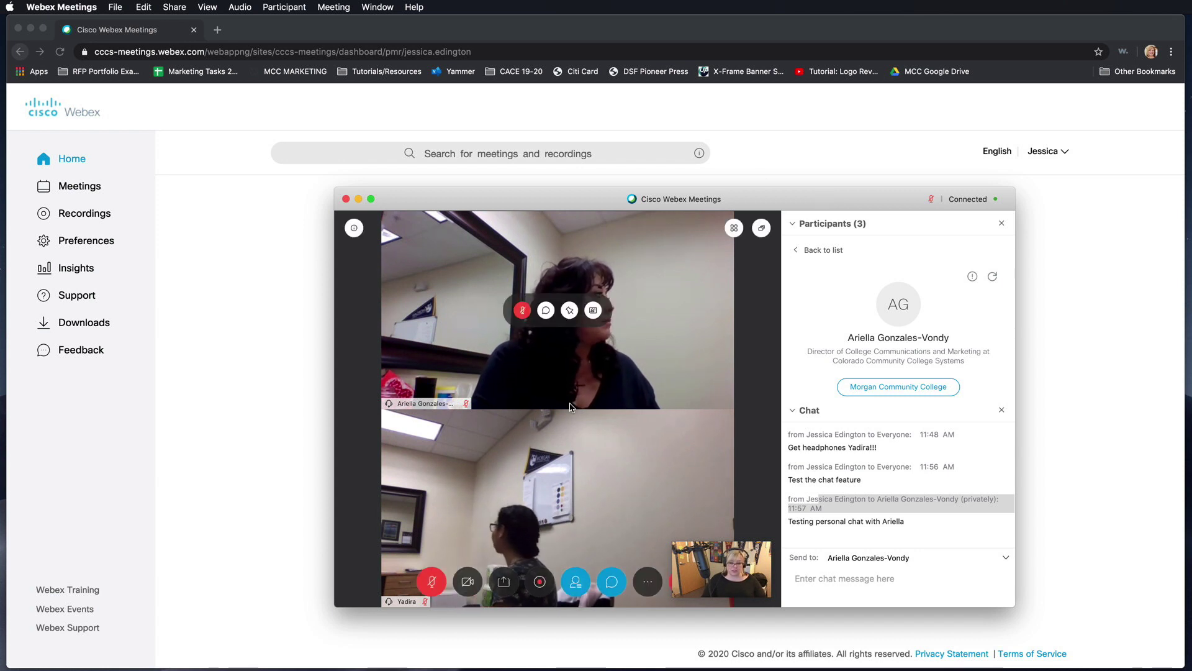
Step: Bring up the Share Content options from the meeting controls
click(504, 584)
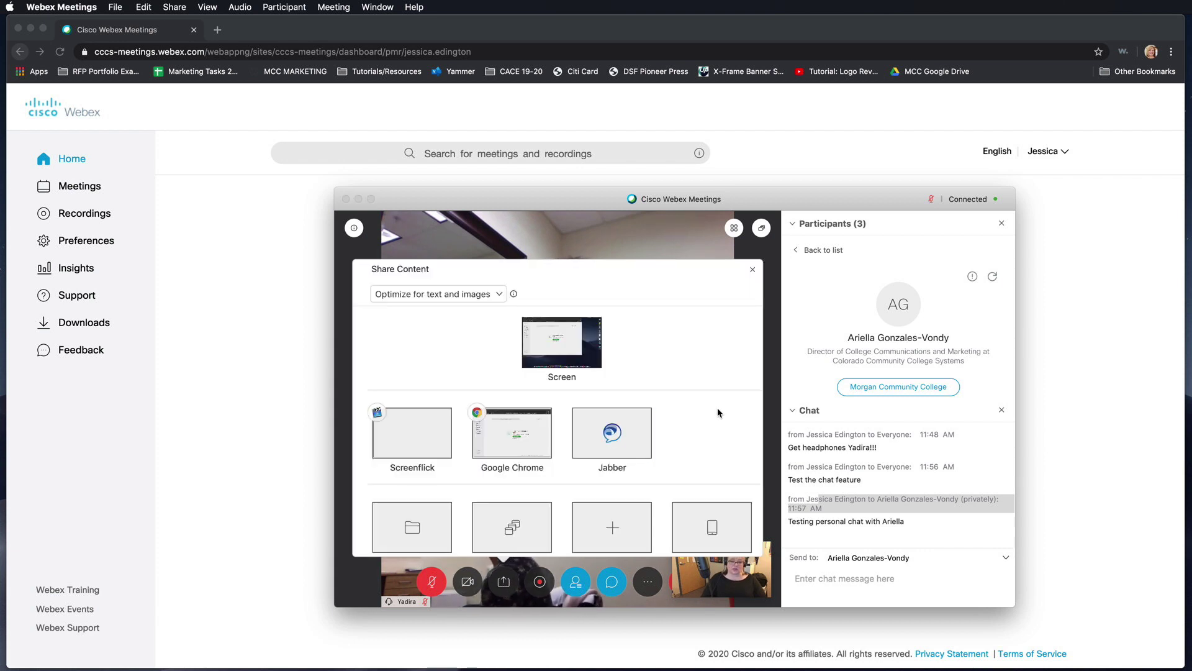
mouse_move(562, 343)
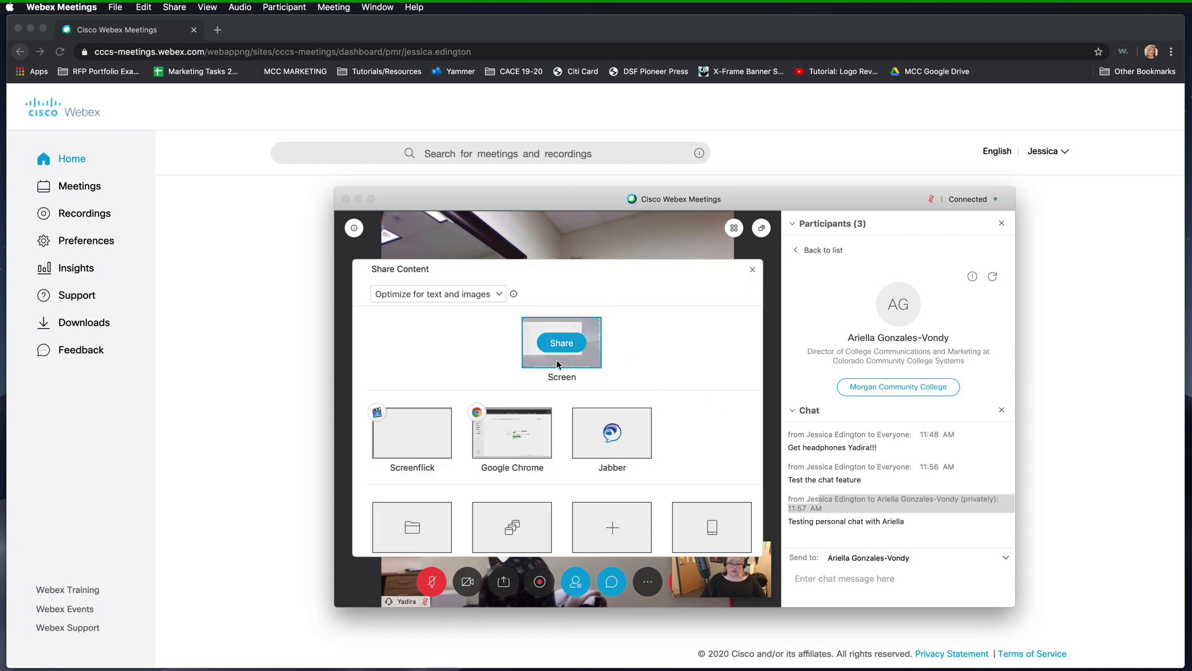
scroll(559, 368, down, 1)
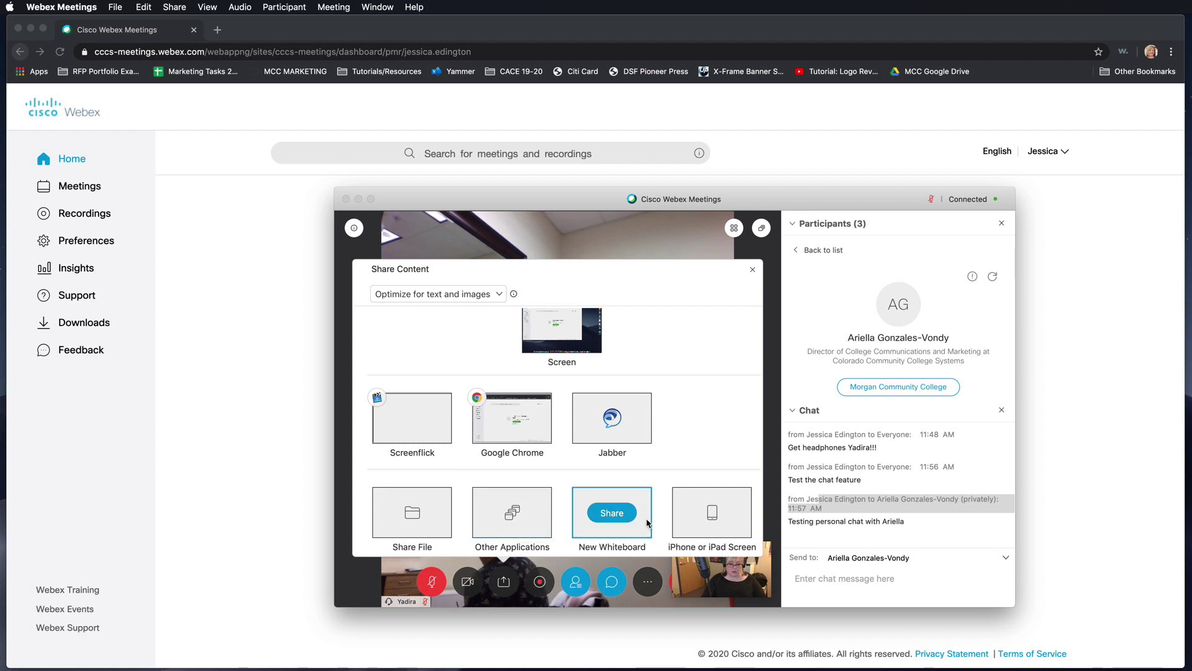
scroll(646, 524, up, 1)
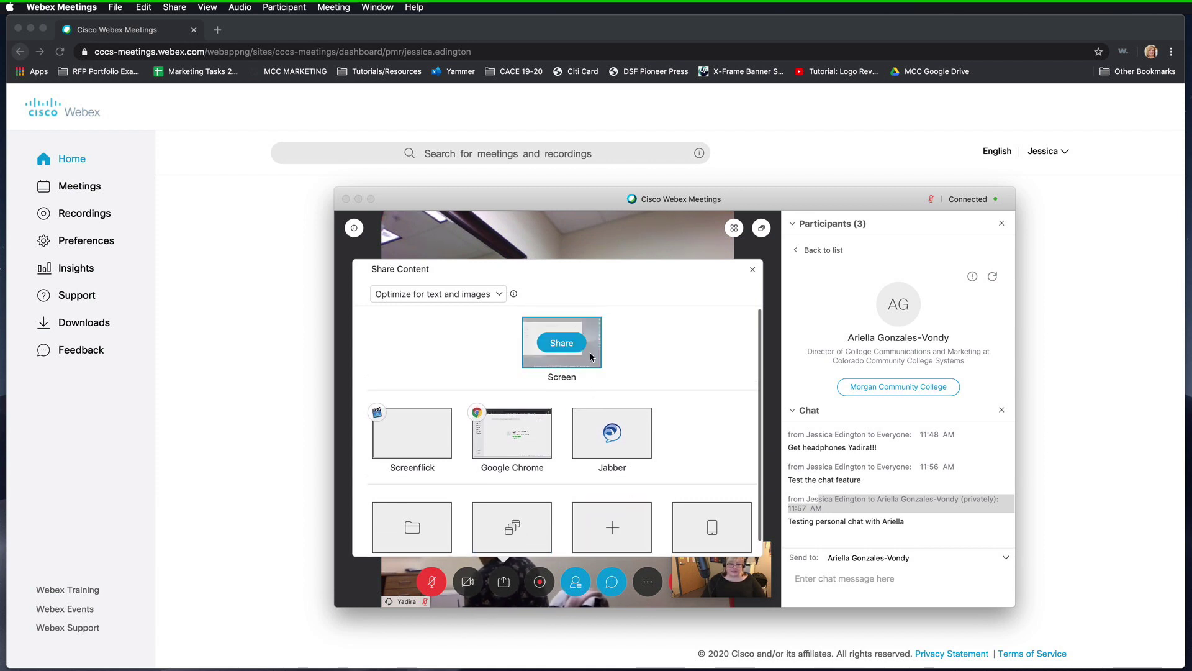
Step: Share the whole screen, then look through the toolbar's Share and More menus
click(561, 344)
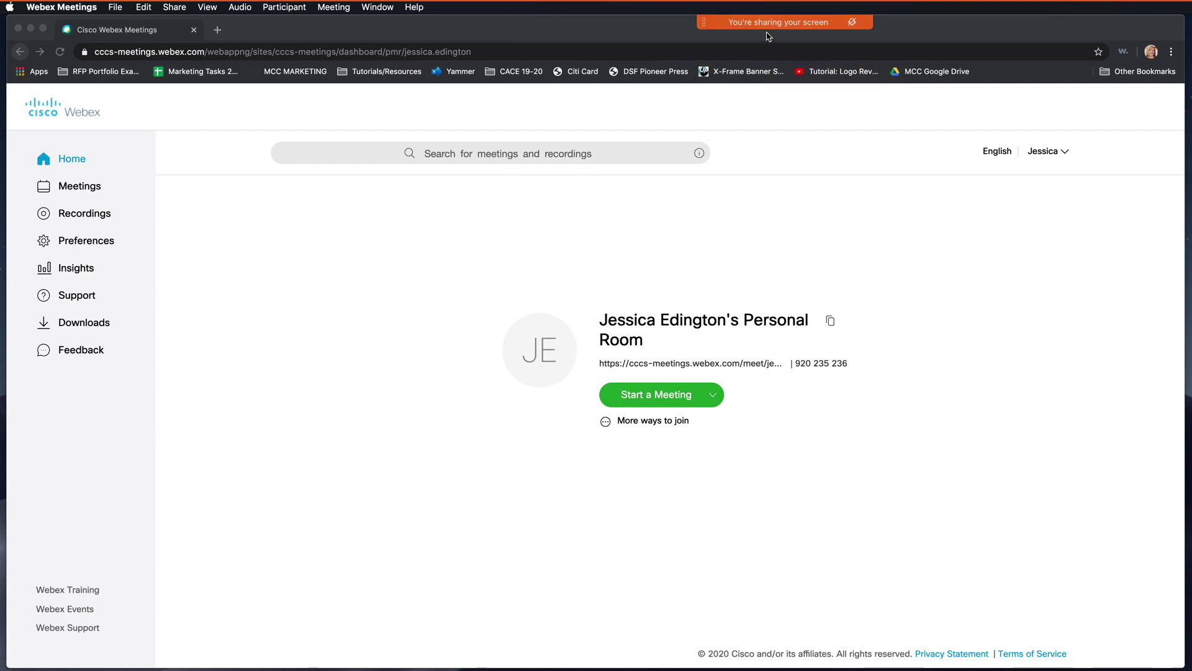
mouse_move(778, 58)
mouse_move(622, 33)
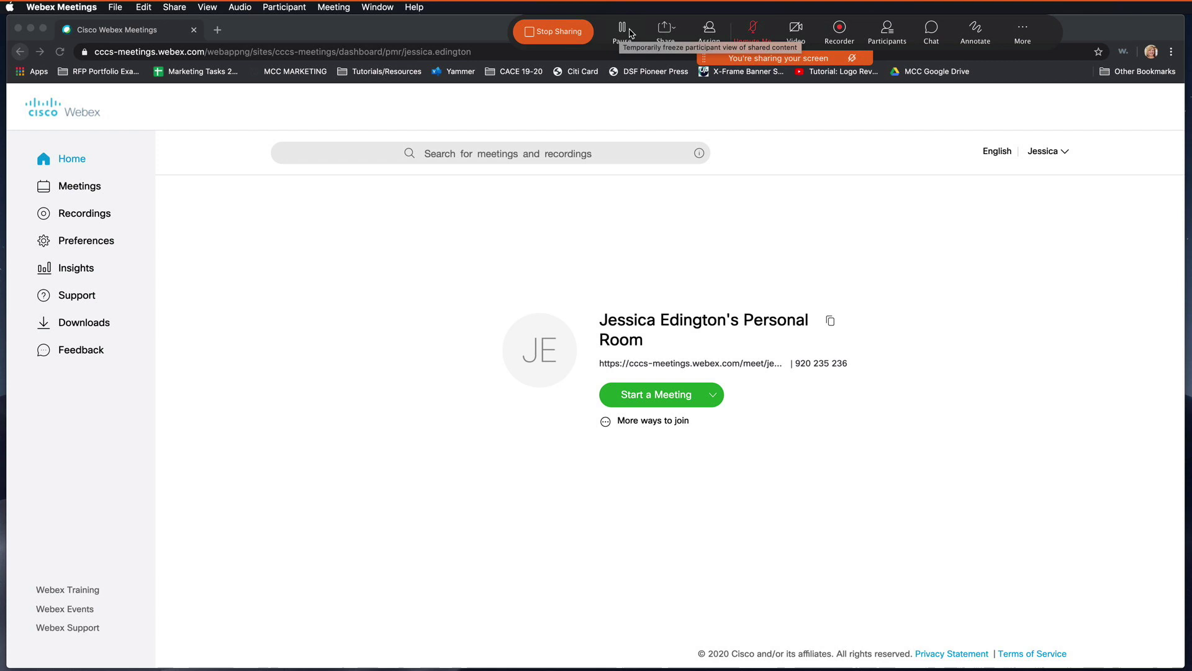
click(673, 32)
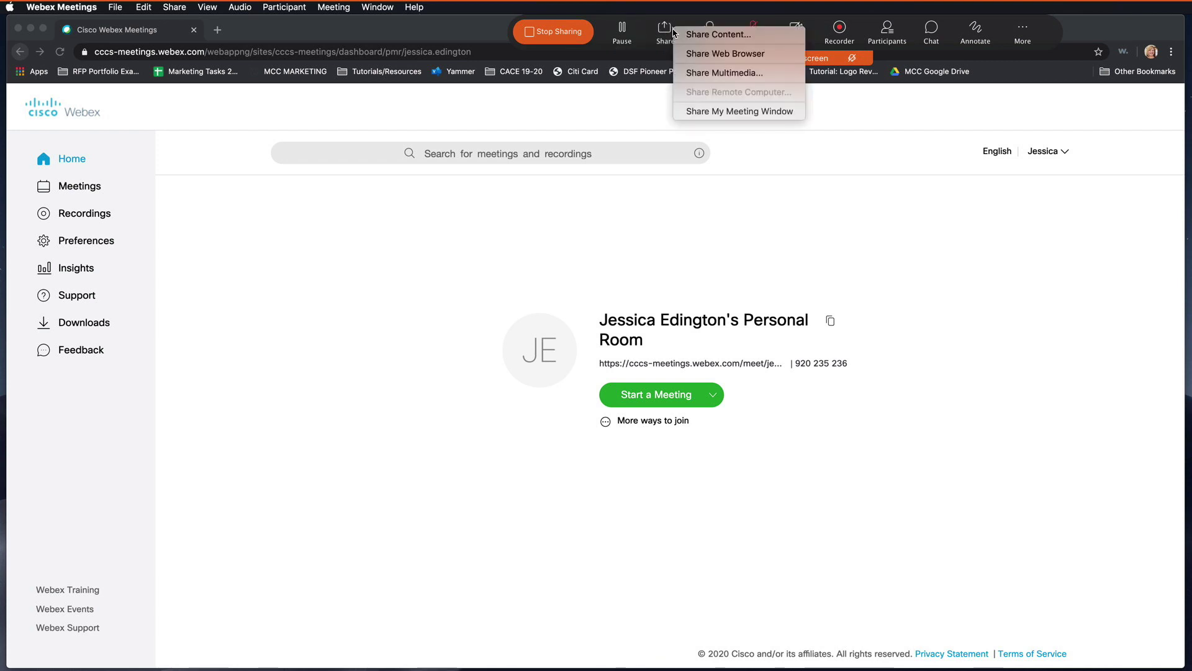
click(667, 34)
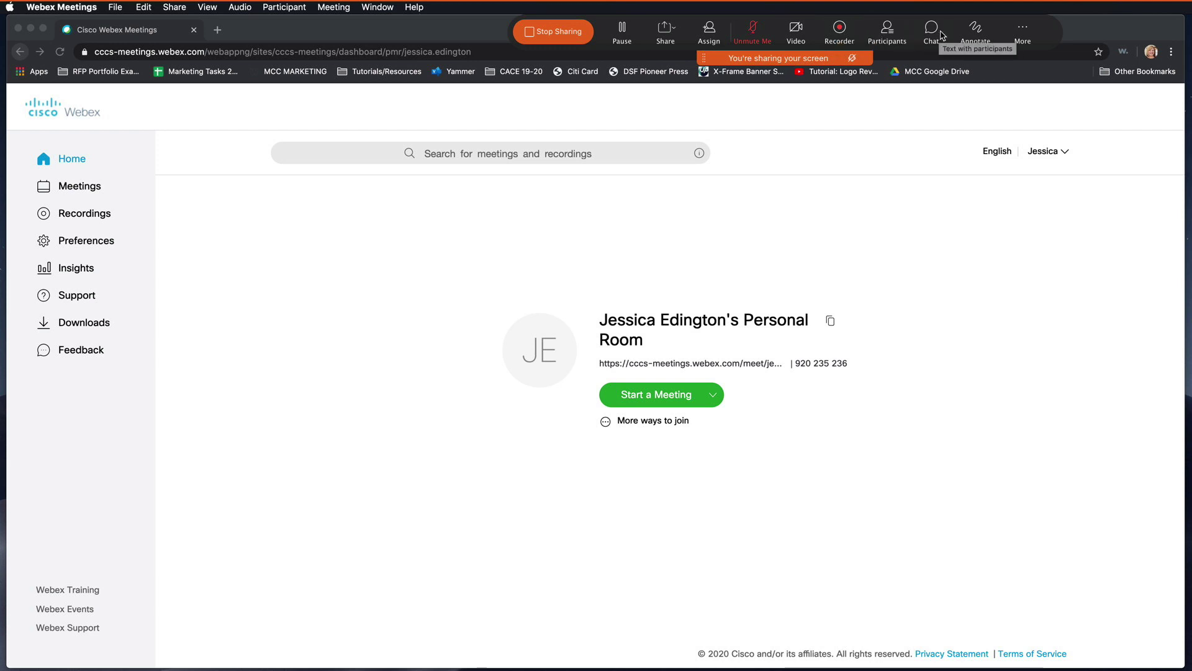
click(1026, 32)
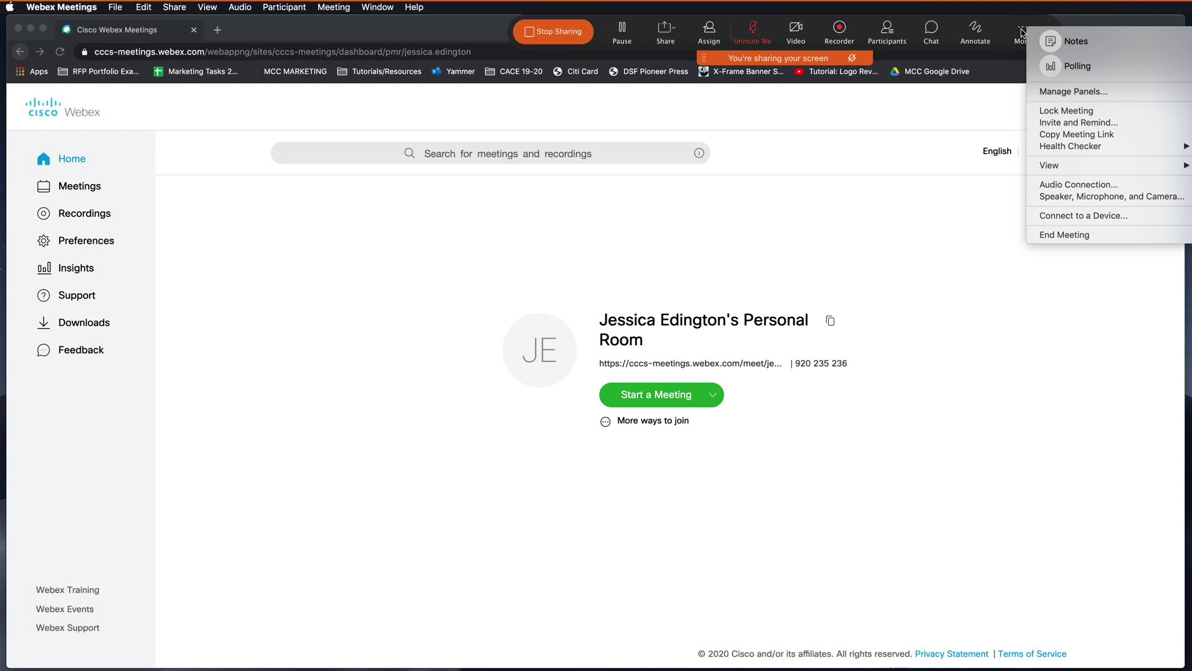
click(1021, 33)
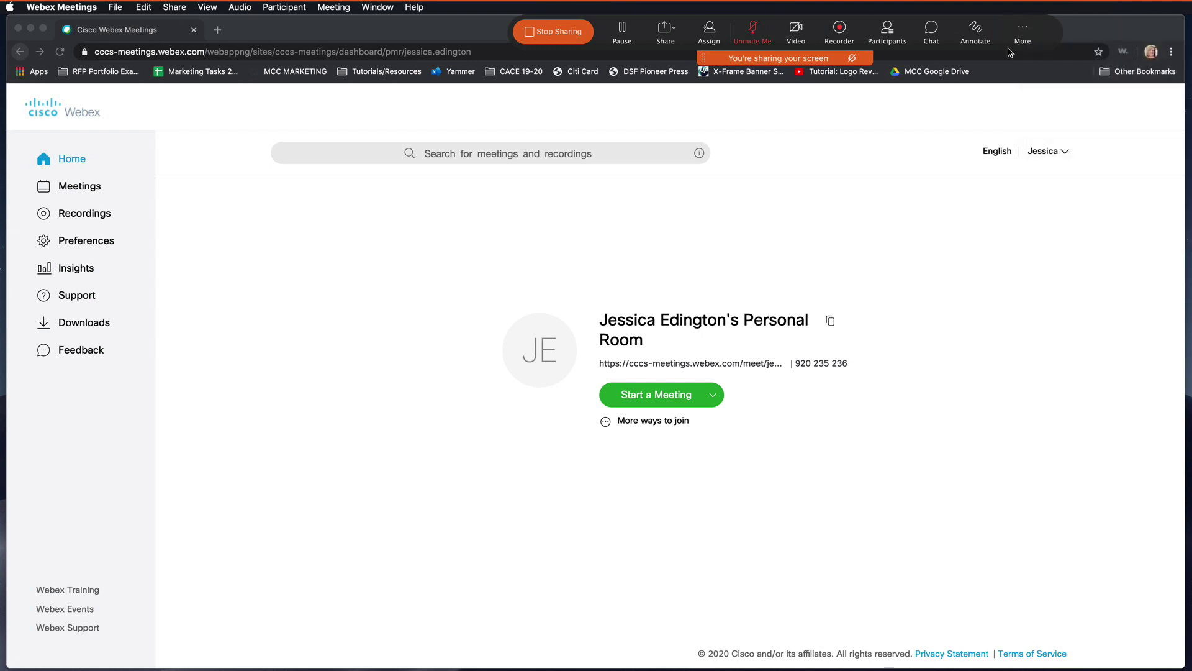
Step: Turn on annotation and draw a green and a red single-headed arrow at Recordings
click(976, 32)
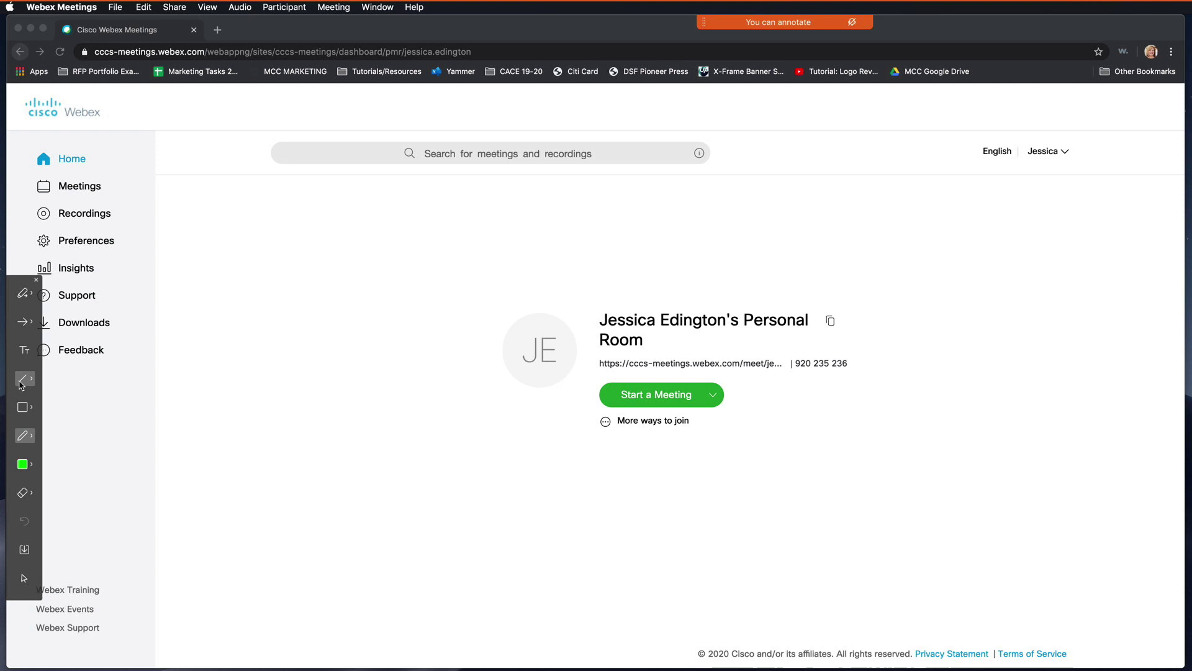
mouse_move(24, 378)
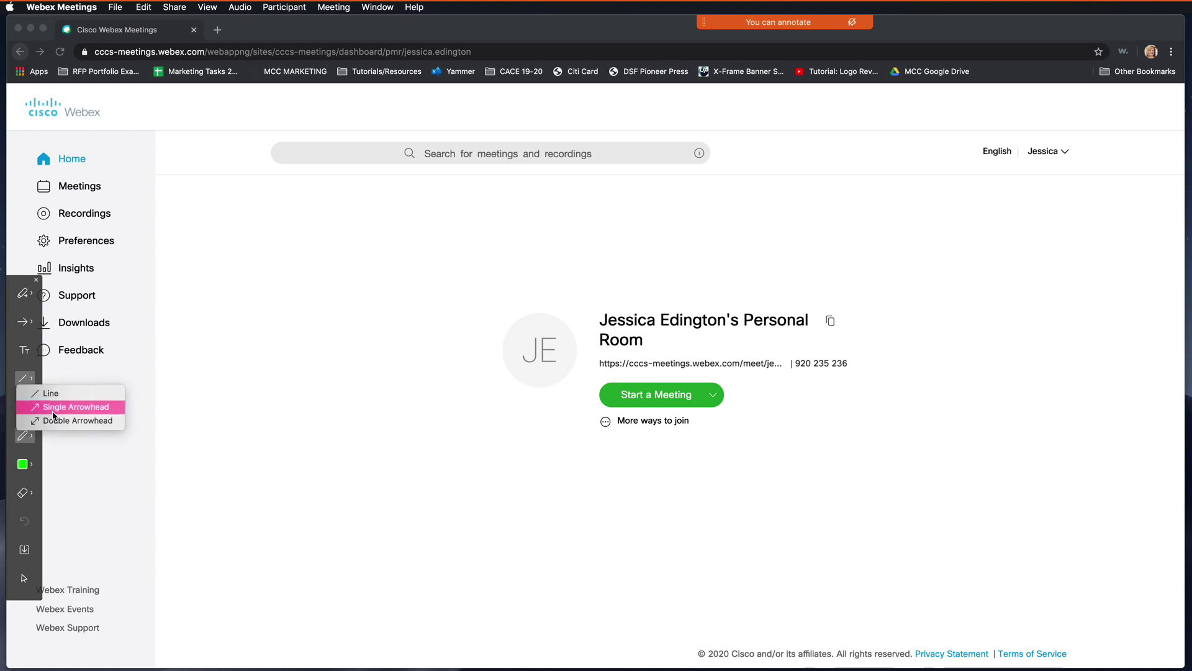
click(53, 415)
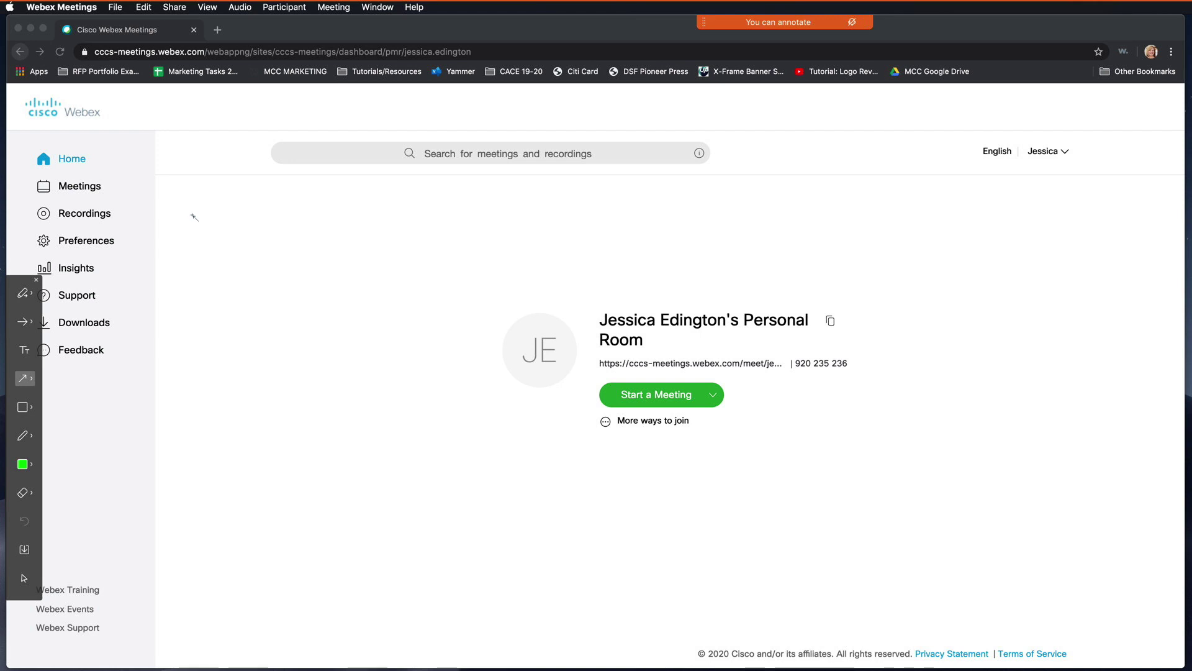
drag(194, 216, 118, 215)
click(25, 463)
click(52, 417)
drag(190, 229, 111, 223)
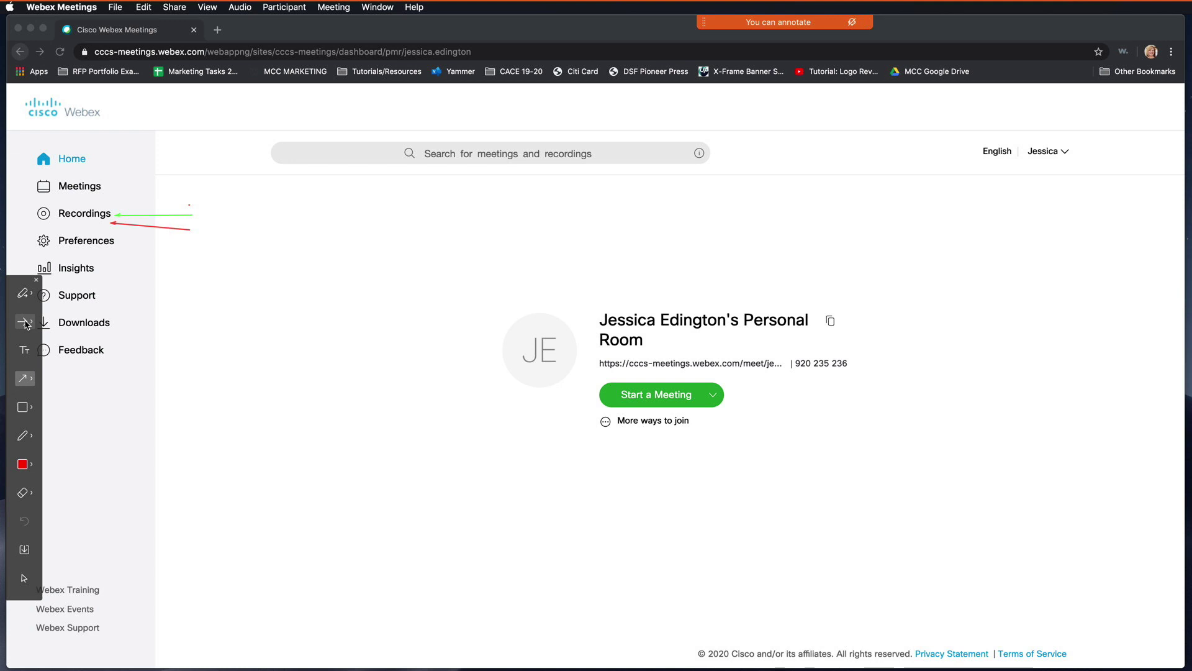
Step: Try the Laser Pointer, switch back to Arrow Pointer, and open the eraser options
click(25, 324)
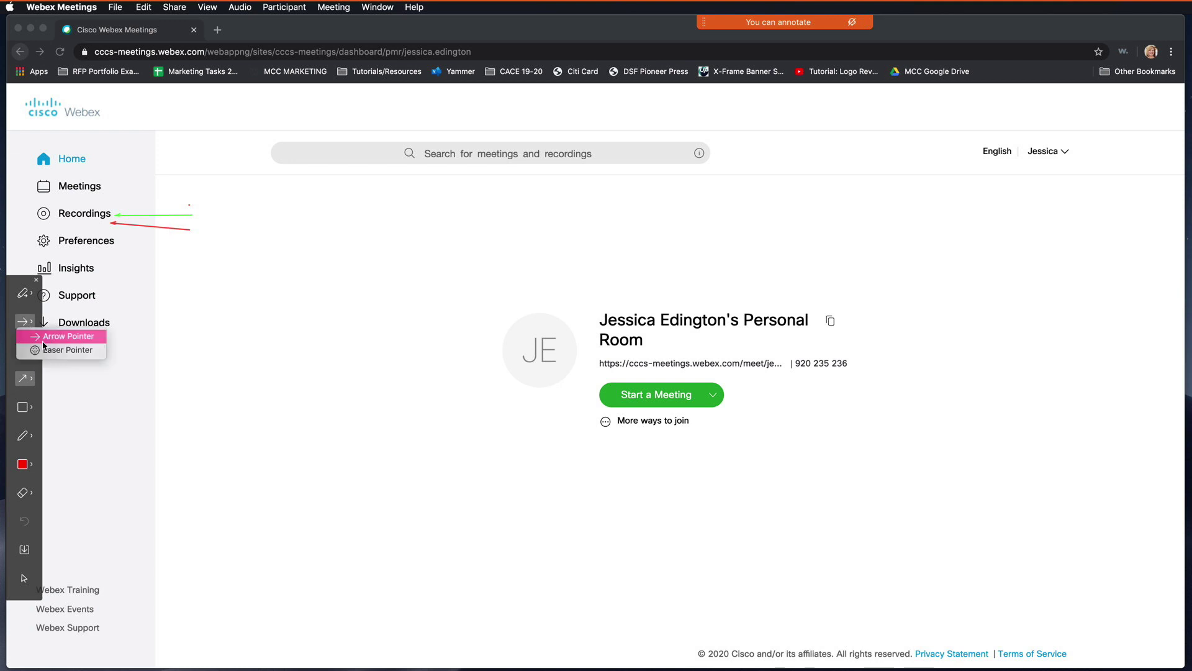
click(48, 351)
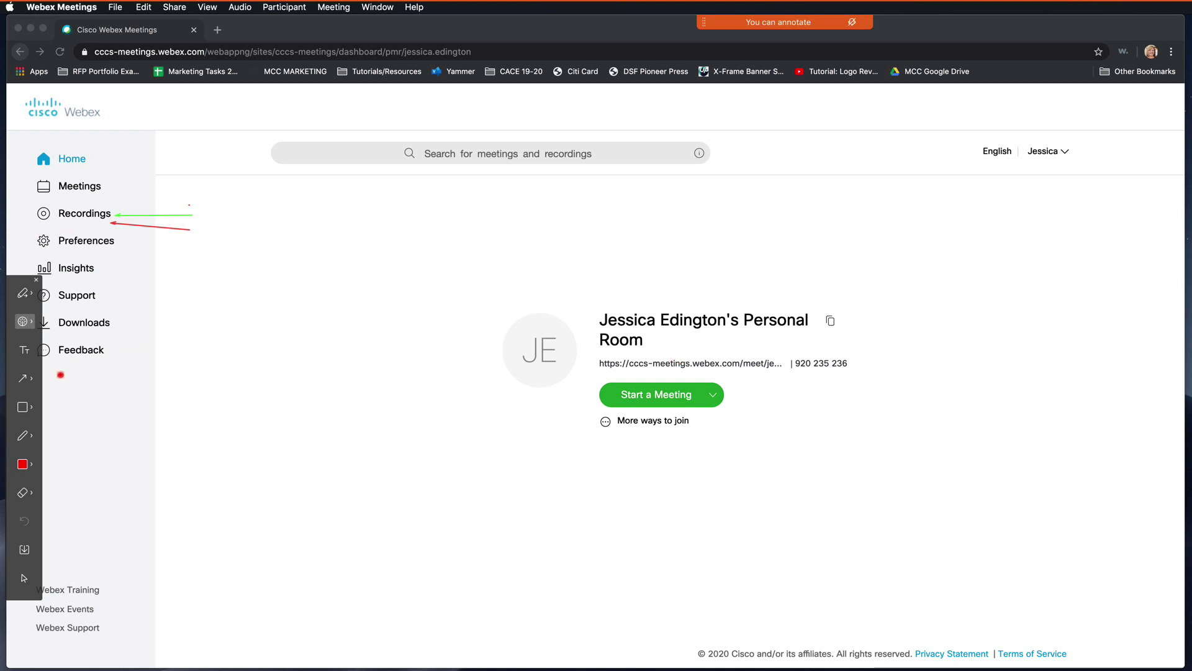
click(25, 324)
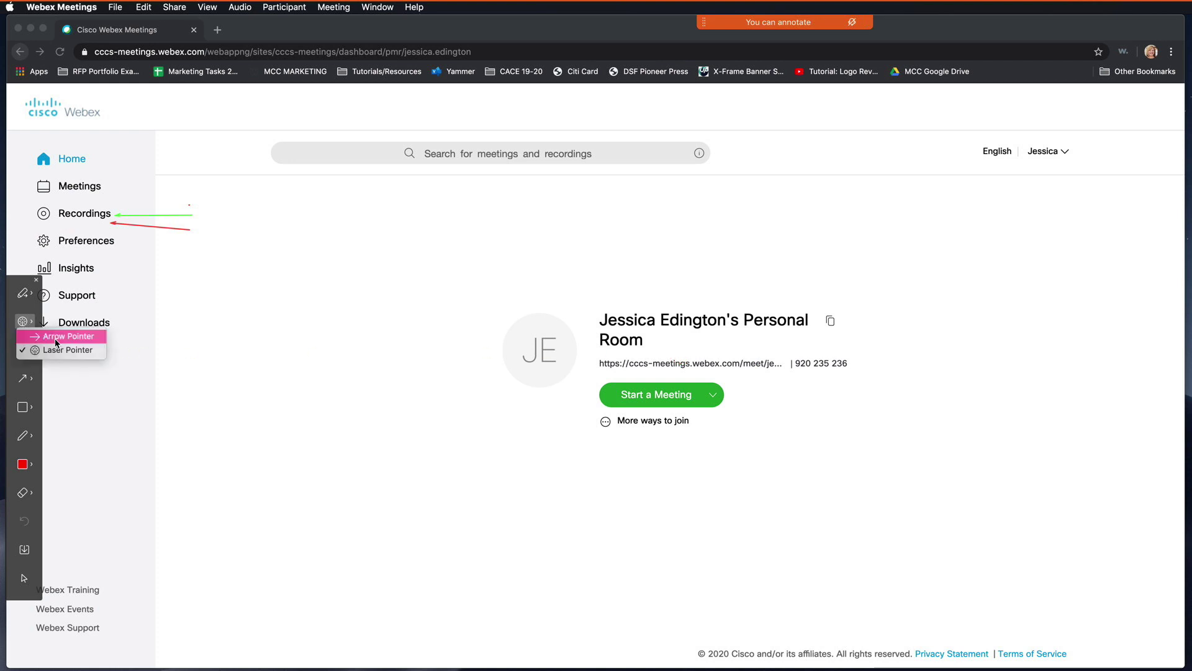
click(58, 339)
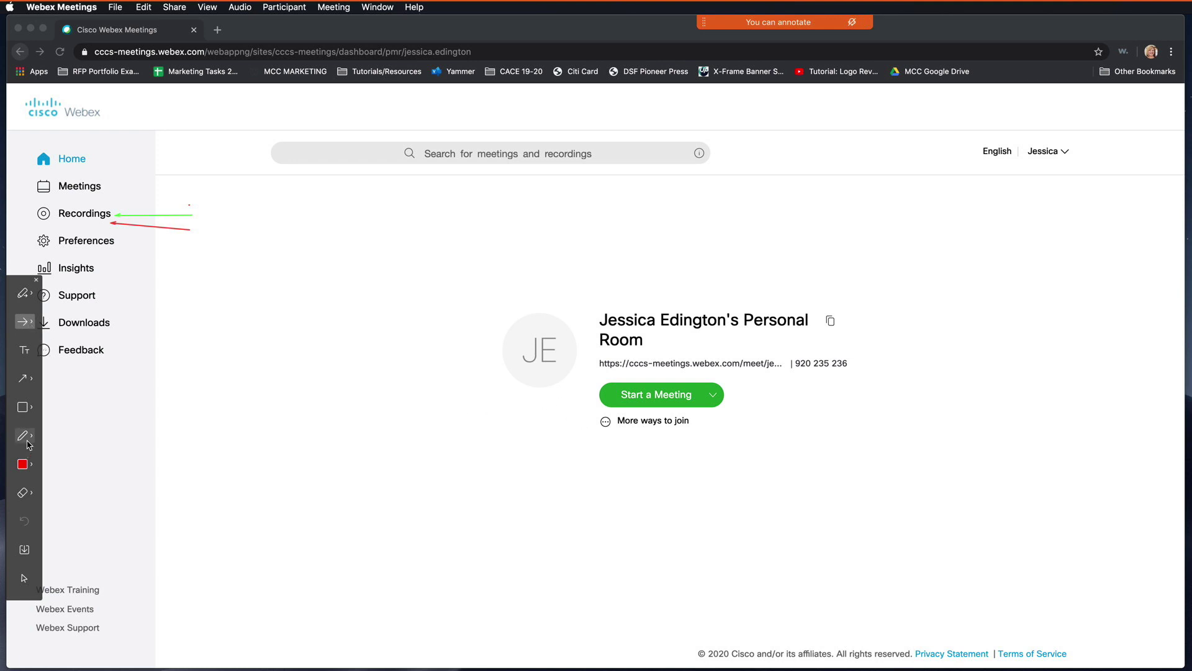
click(29, 498)
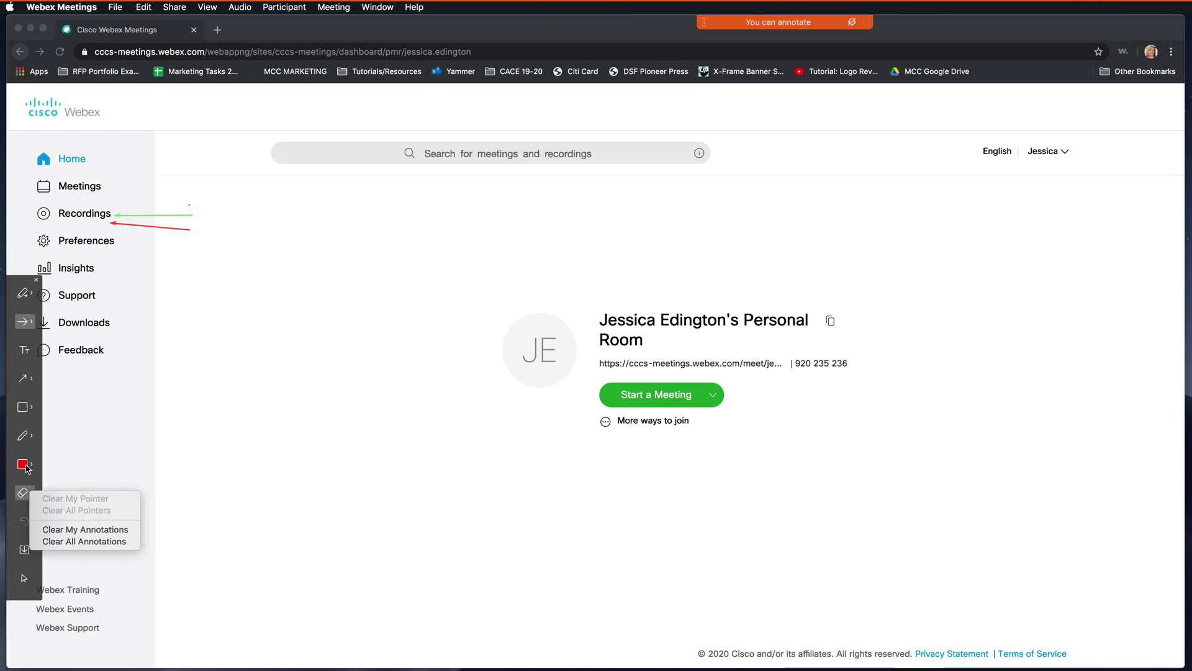
Step: Handwrite a red 'Hi' on the shared screen with the Pencil tool
click(25, 436)
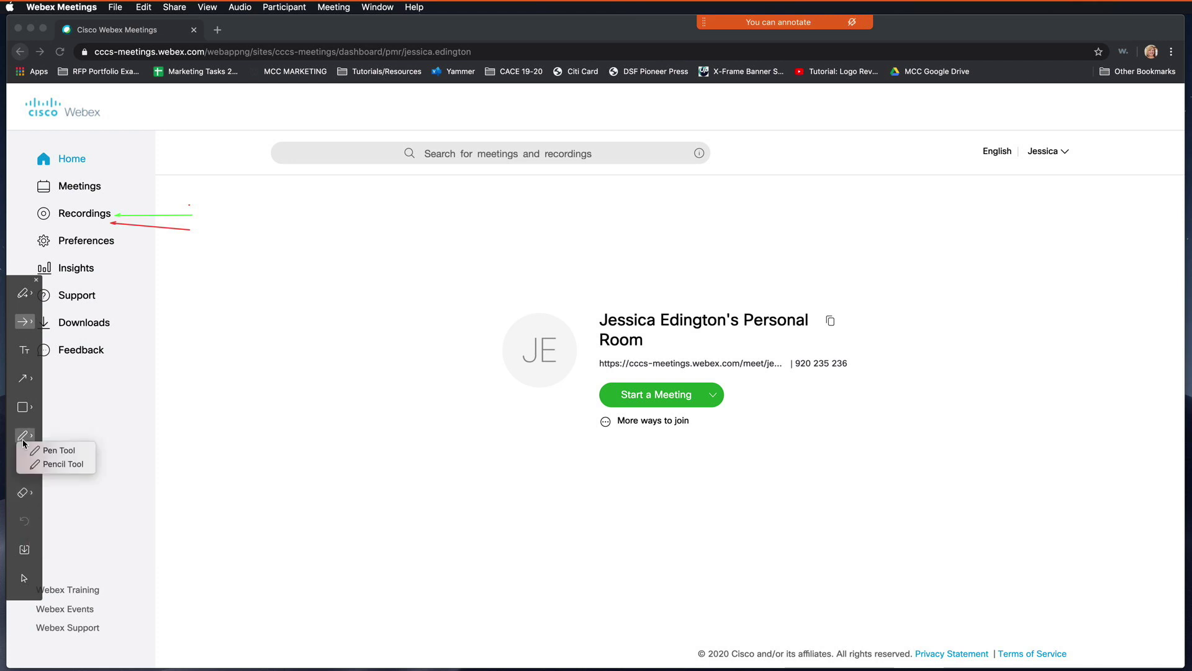
click(89, 463)
drag(333, 477, 360, 596)
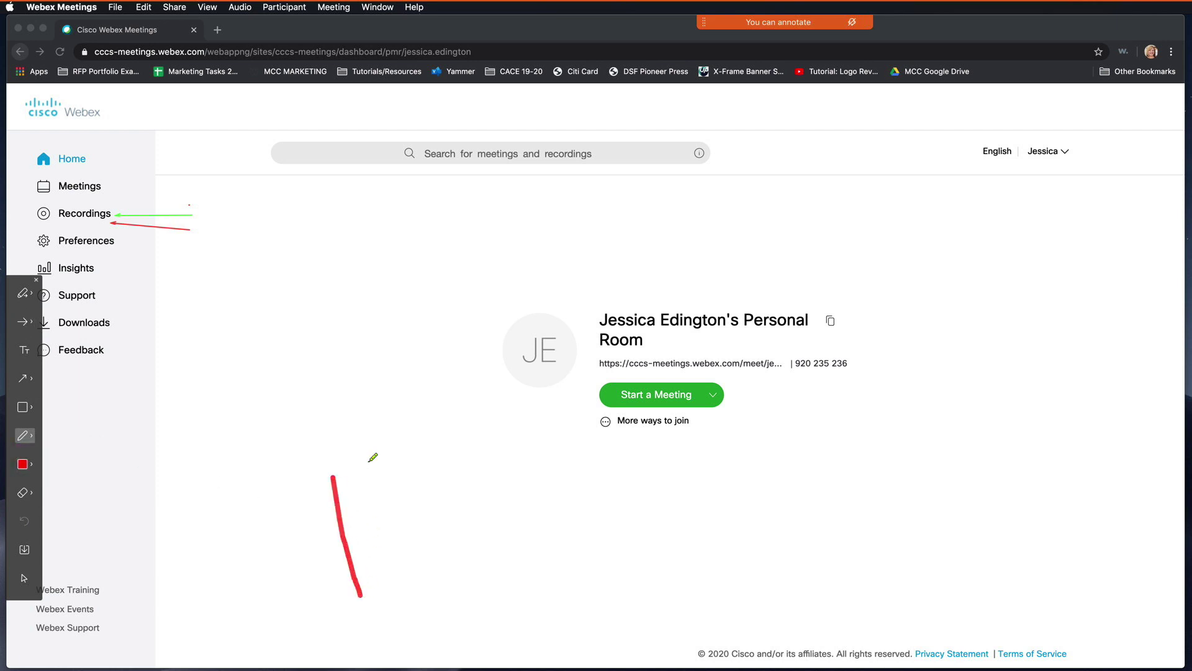
drag(368, 461, 411, 586)
mouse_move(352, 553)
mouse_down()
mouse_move(402, 547)
mouse_move(442, 588)
mouse_up()
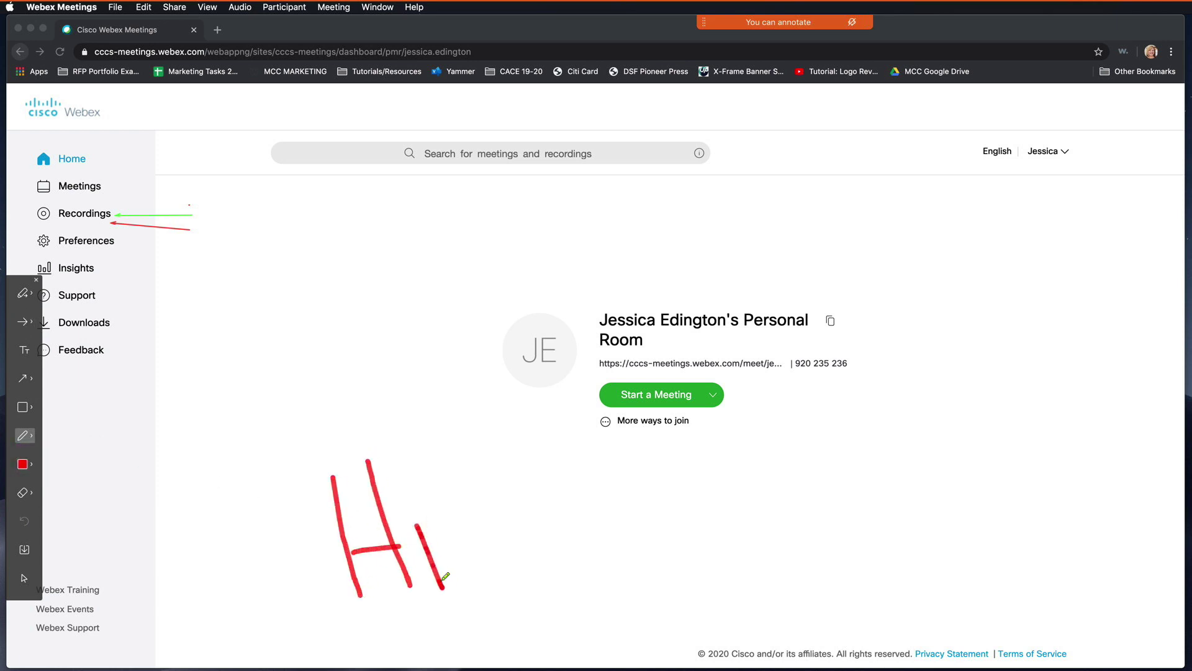
click(414, 492)
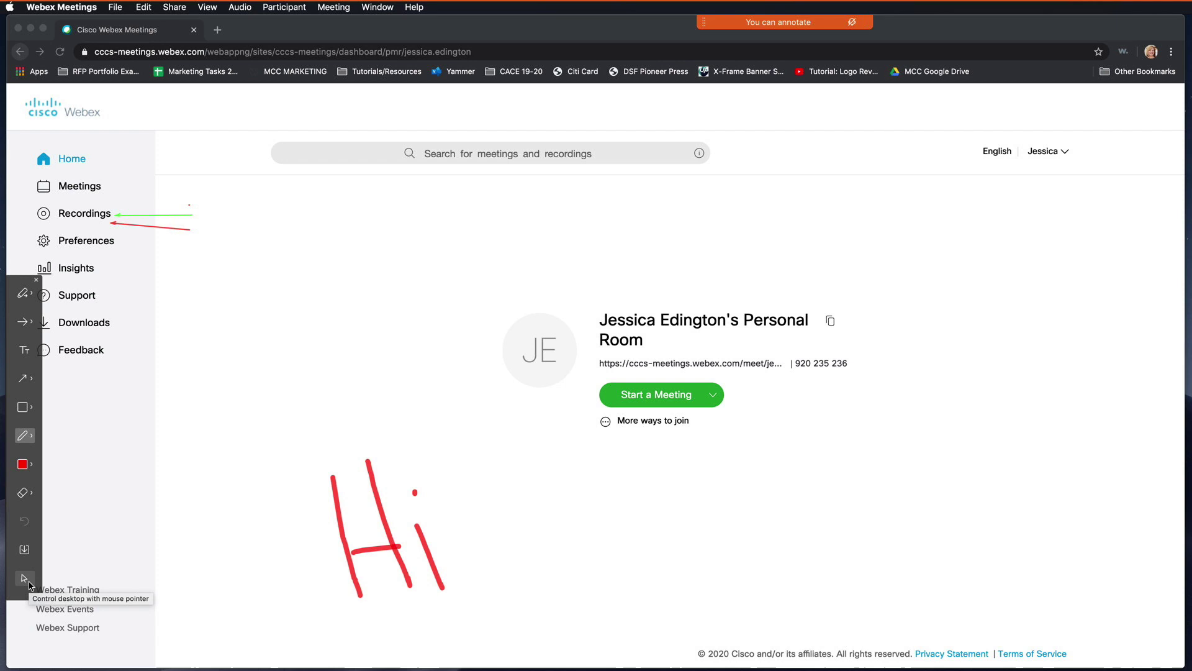
Step: Clear all annotations and close the annotation toolbar
click(28, 583)
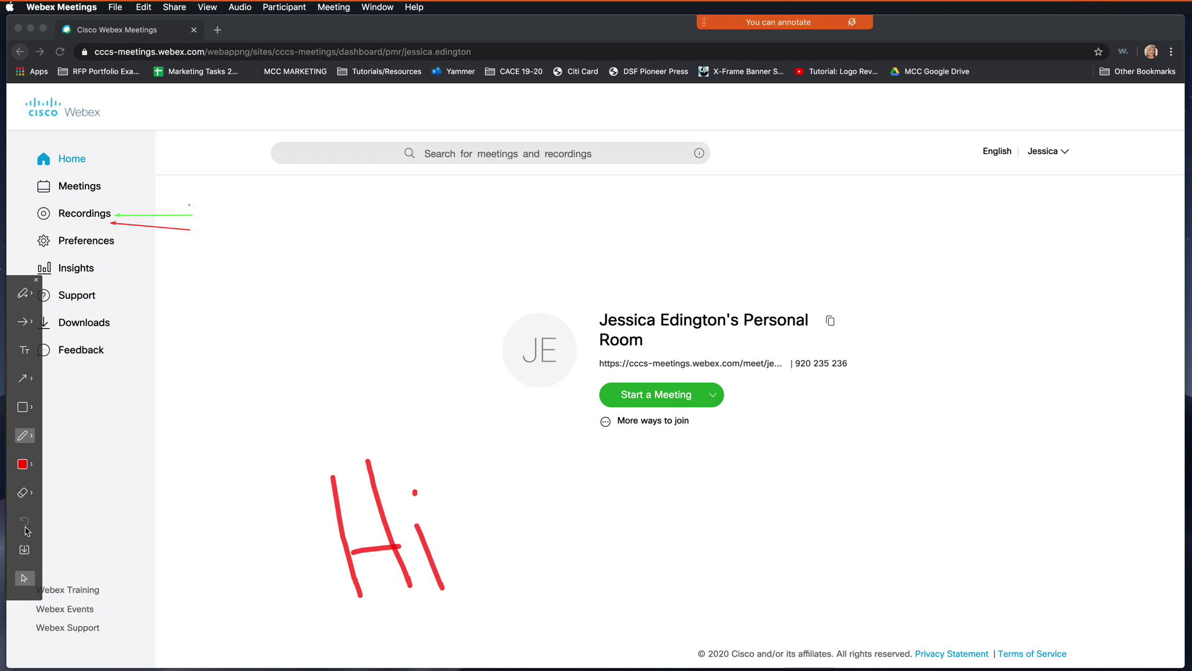
click(25, 501)
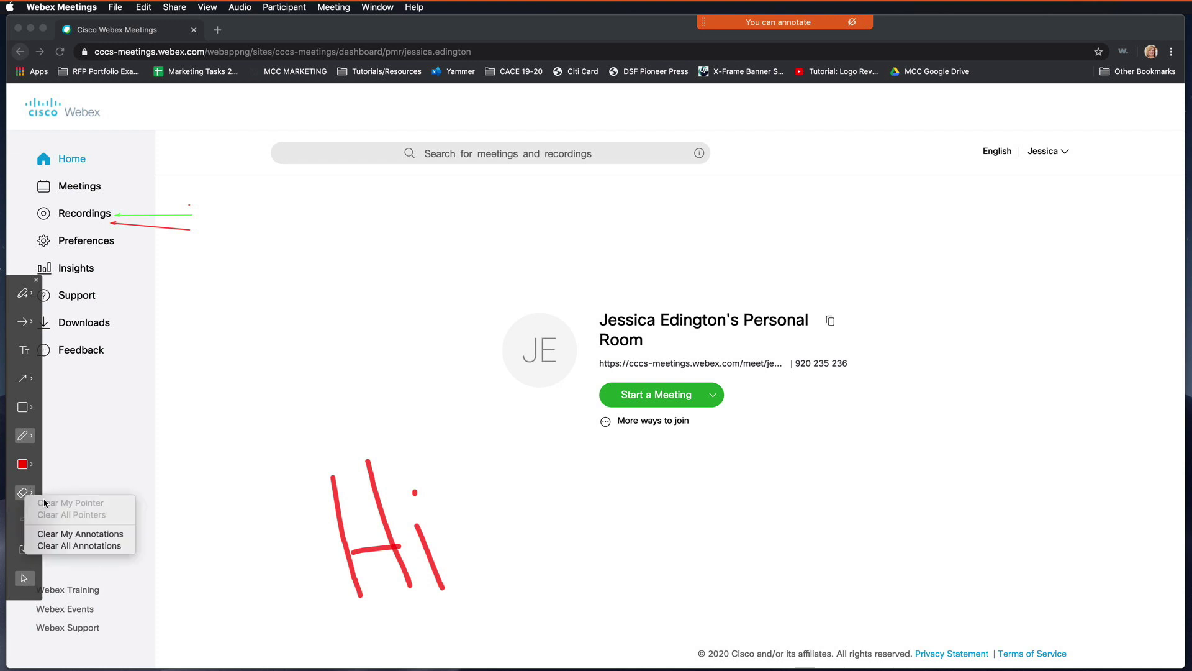
click(79, 549)
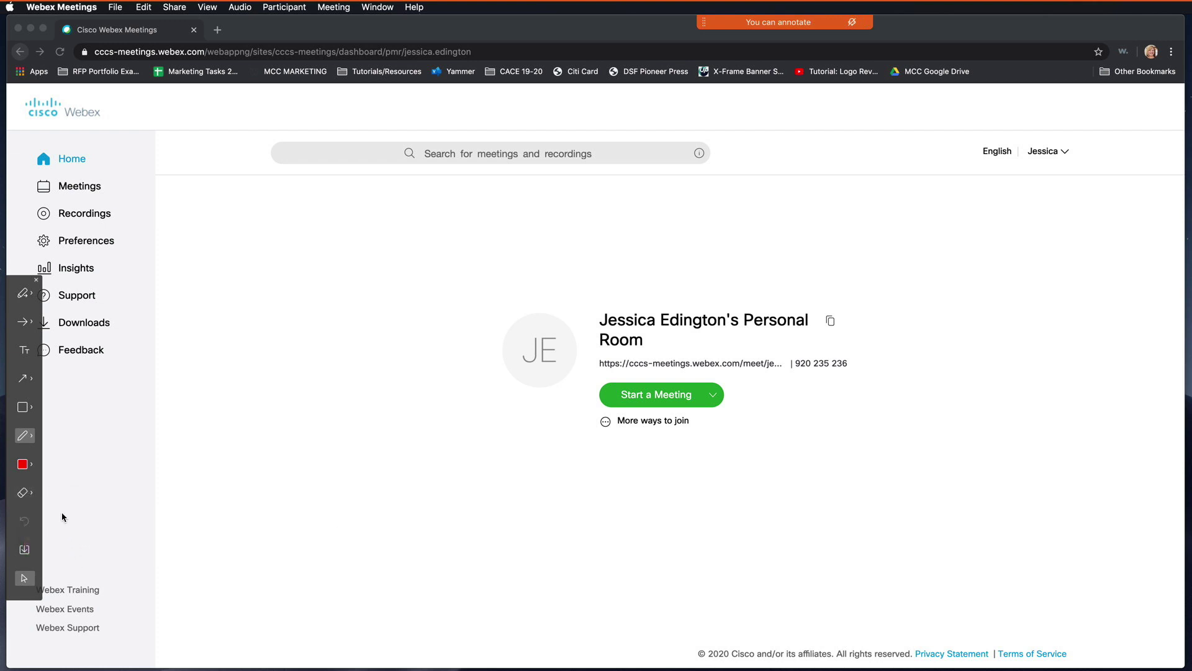
click(37, 279)
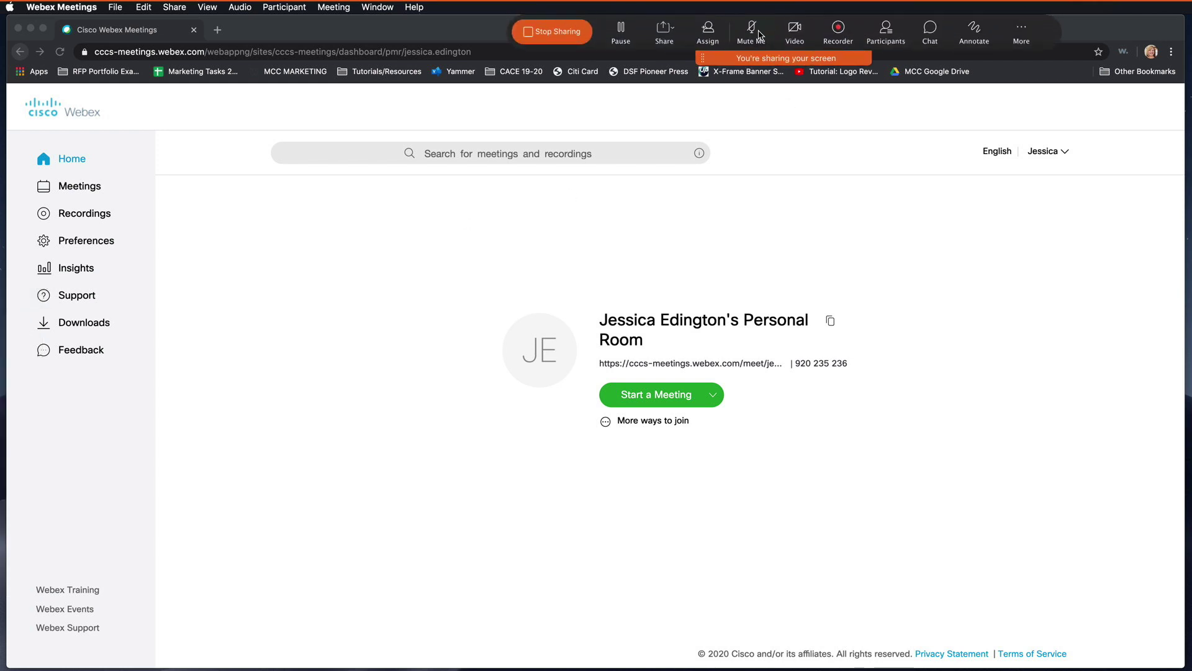
Step: Mute yourself and share the web browser, then return to the Personal Room tab
click(757, 36)
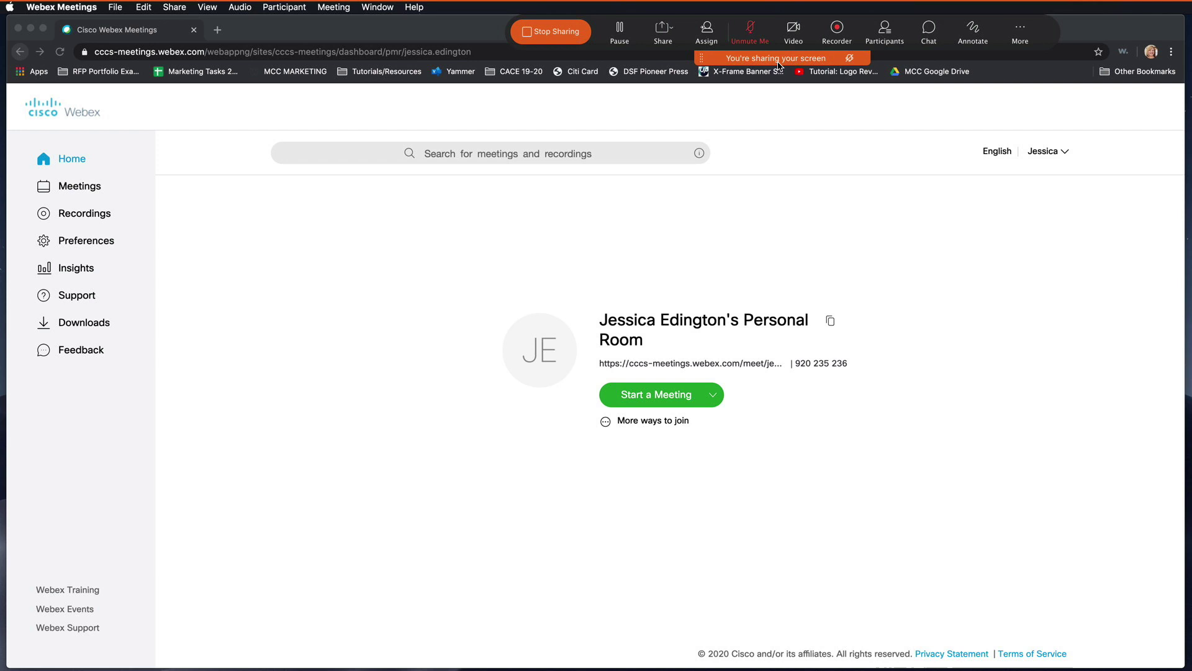
click(663, 35)
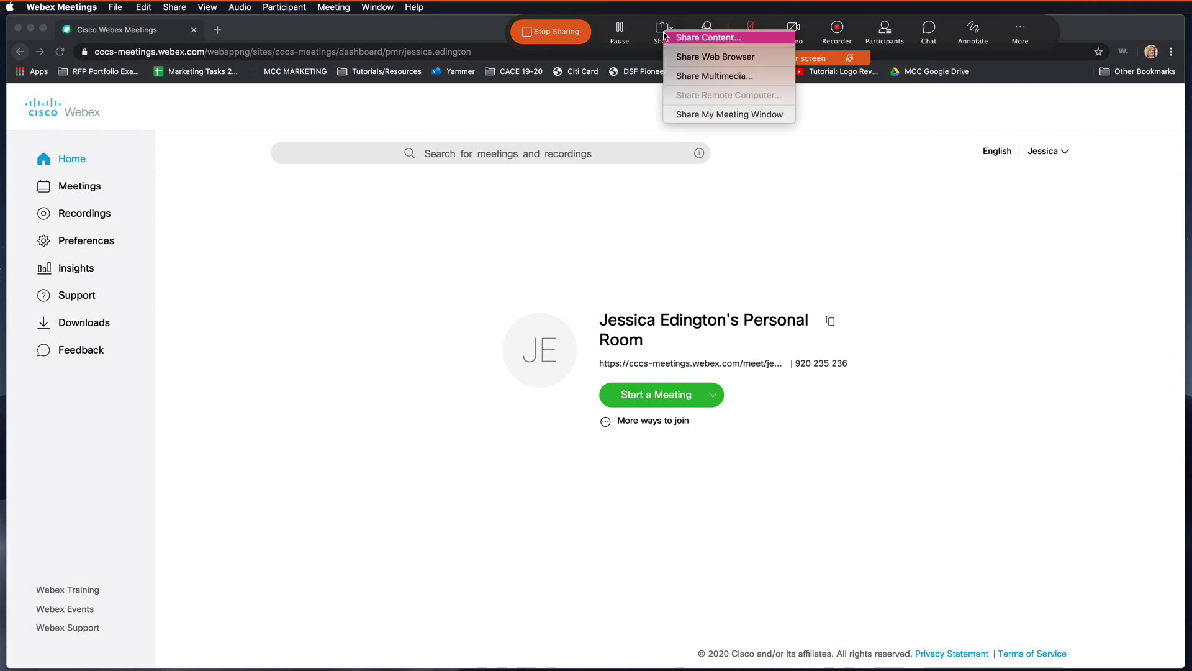
click(707, 58)
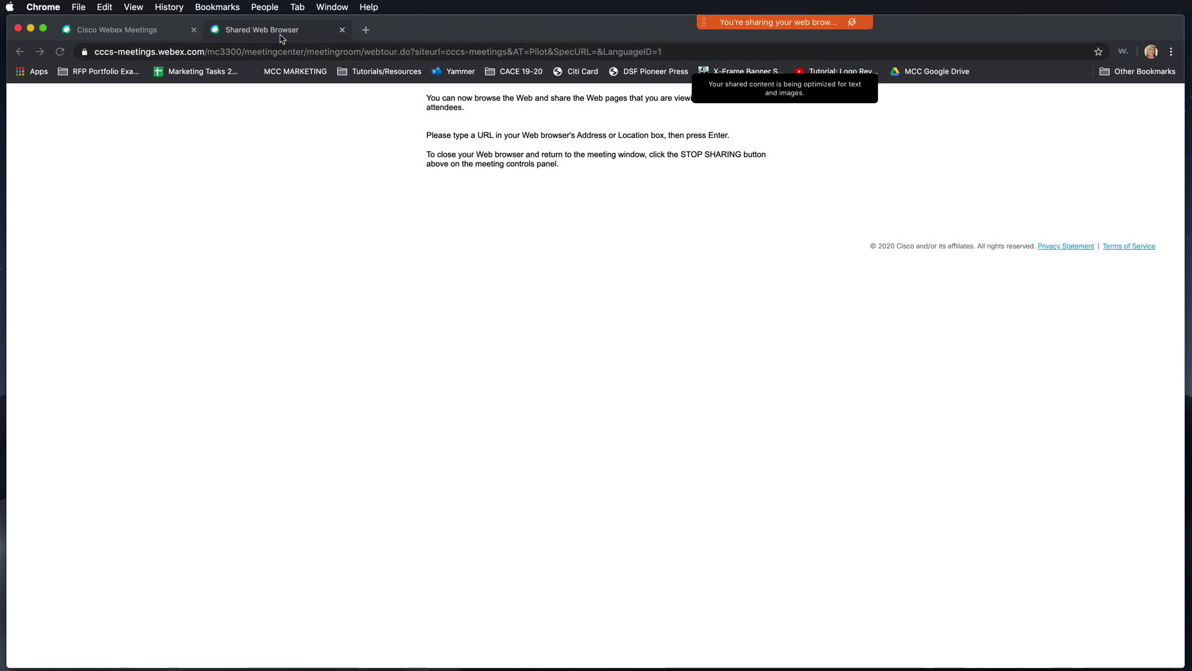
click(149, 33)
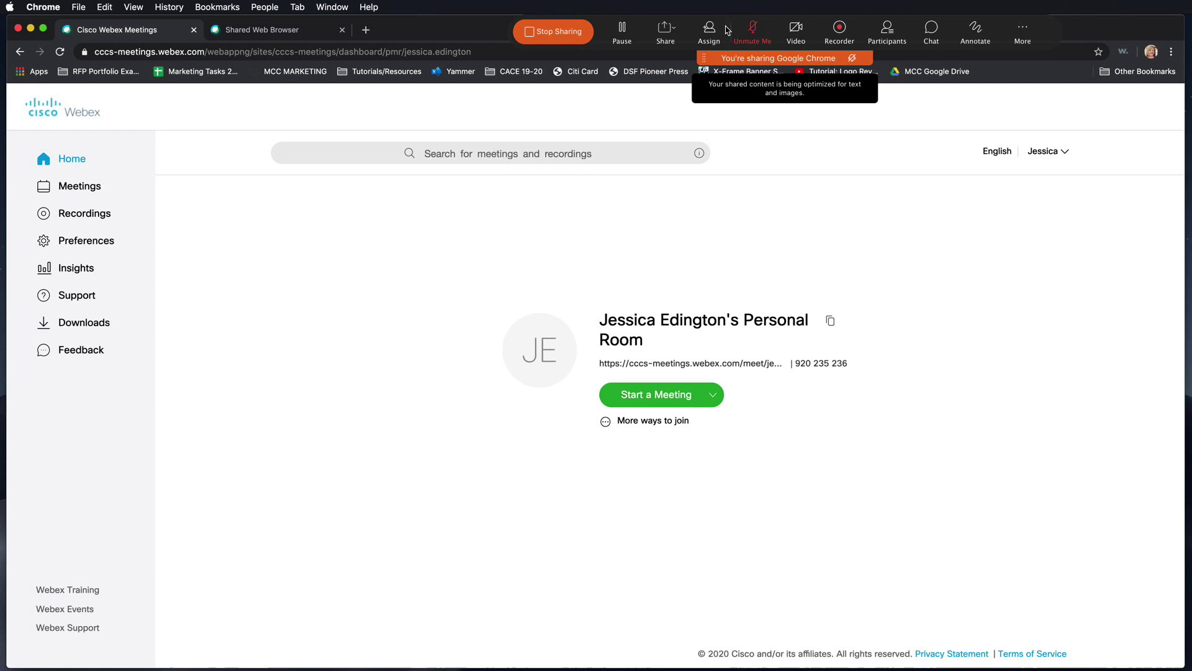
Step: Choose Share Content… from the sharing toolbar's Share menu
click(665, 34)
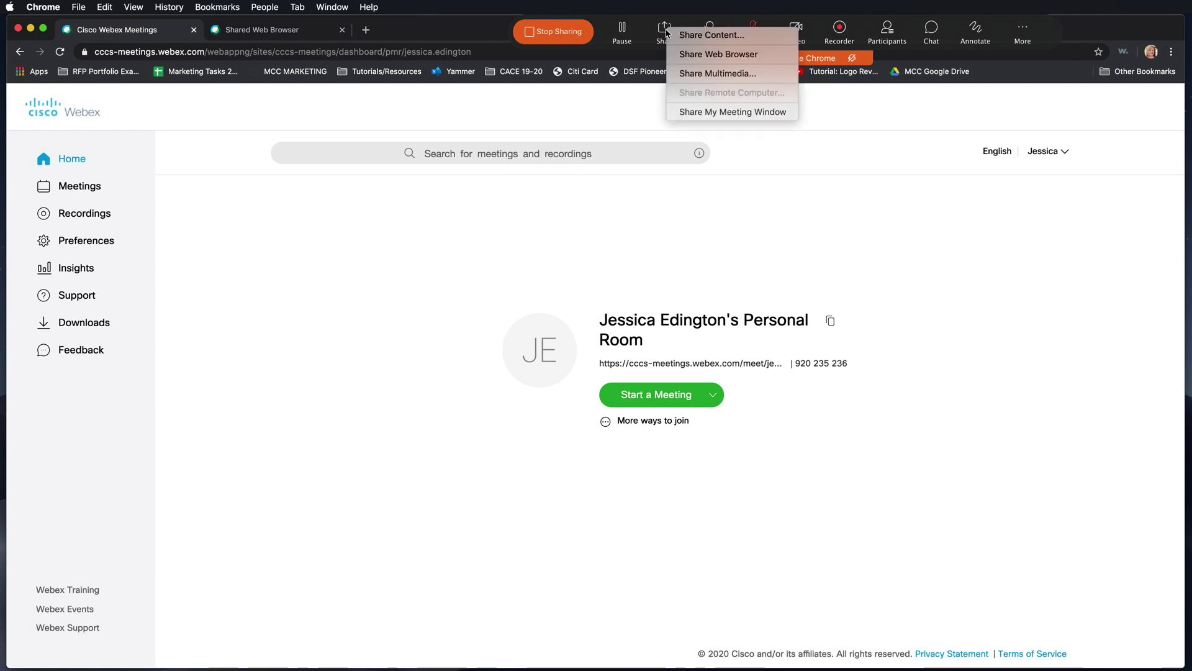
click(696, 36)
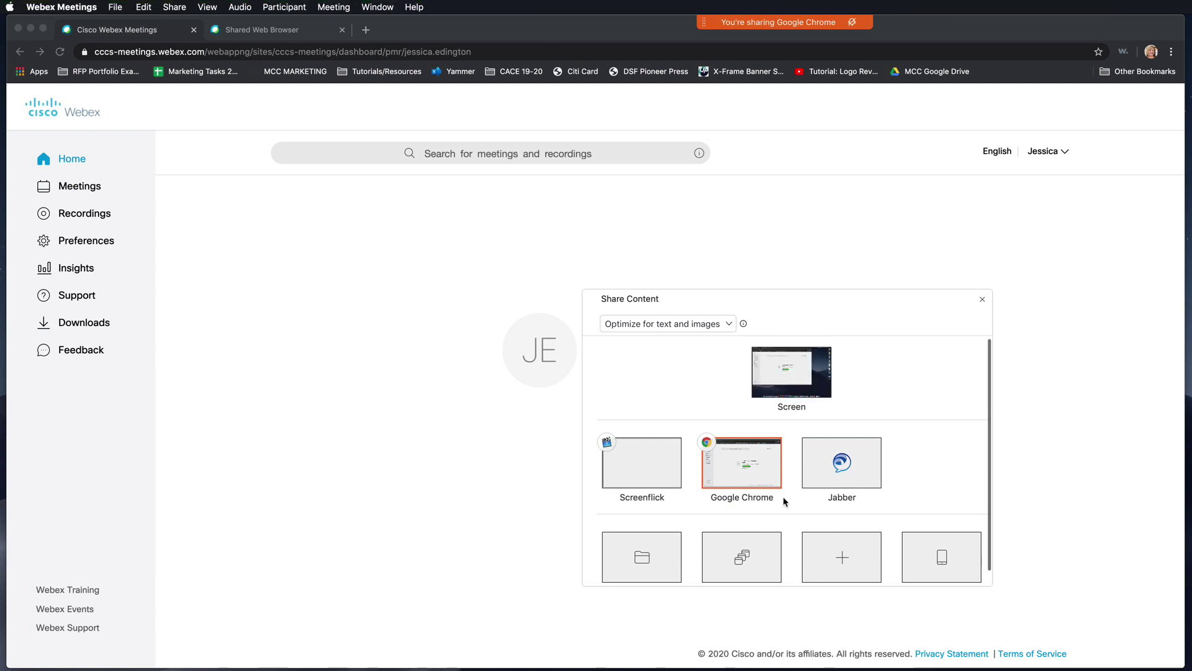
scroll(783, 496, down, 1)
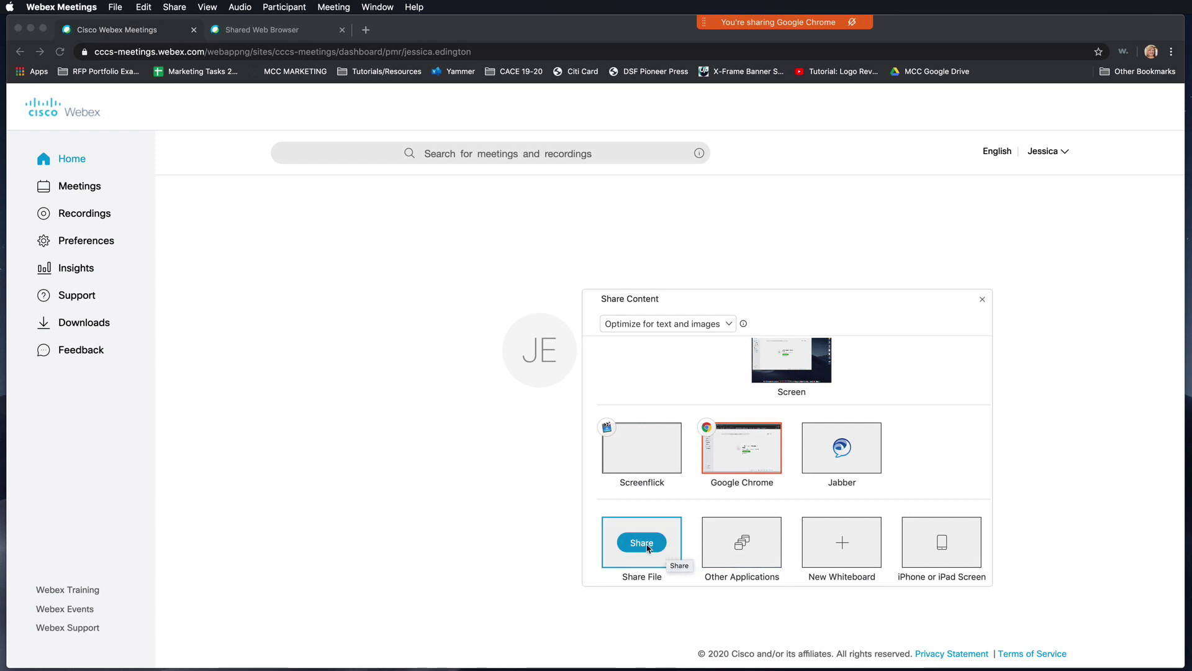
Step: Share the 31317991 JPEG check photo from Downloads via Share File
click(648, 547)
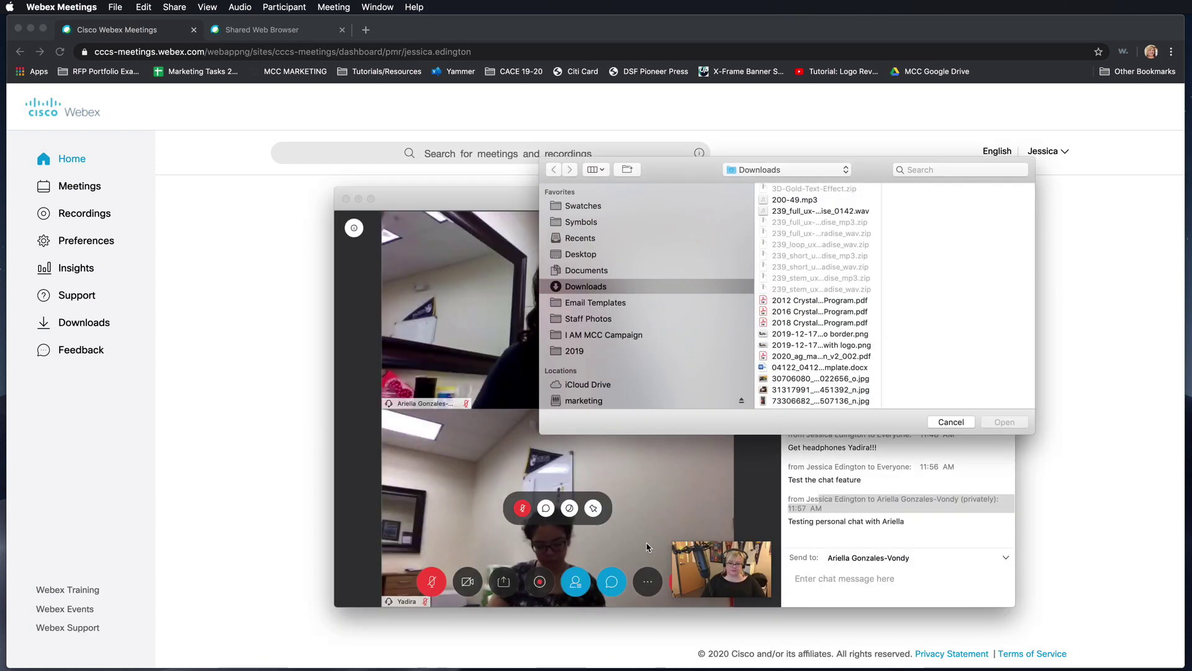
scroll(805, 341, down, 1)
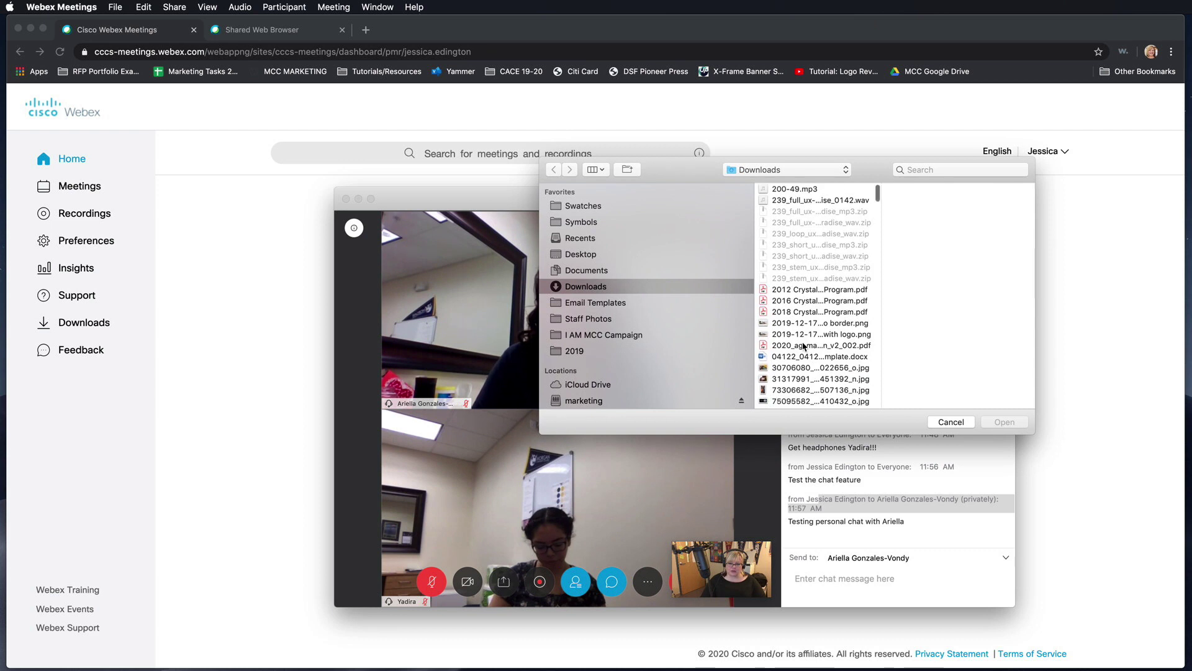
click(801, 326)
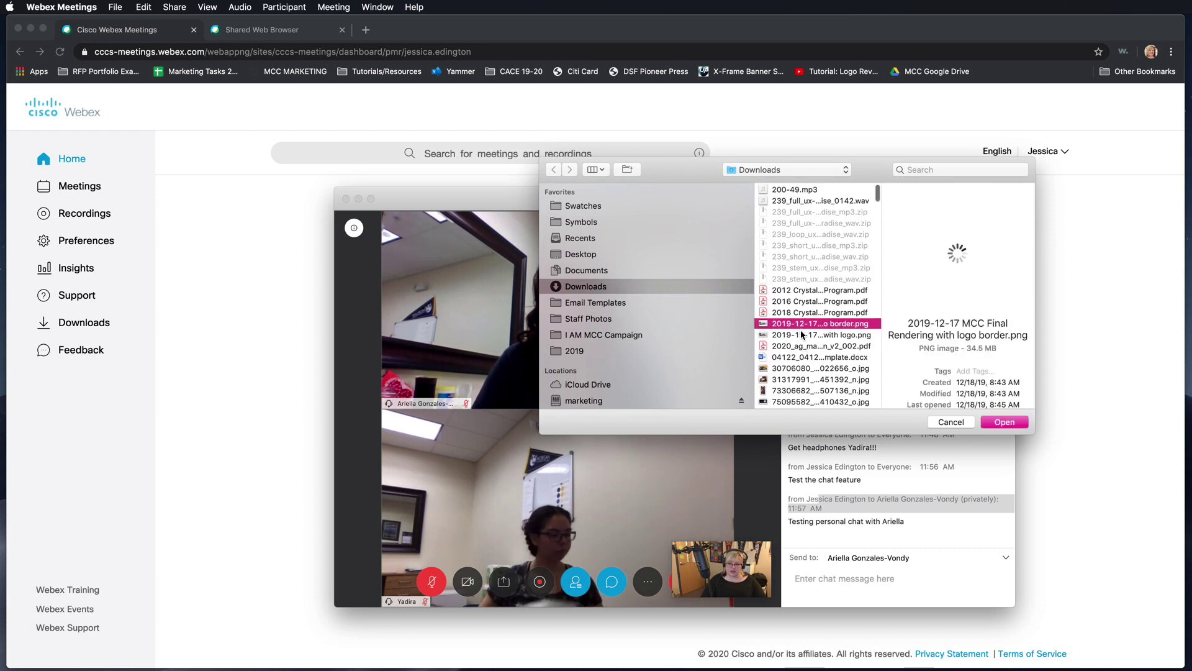
scroll(801, 335, up, 1)
click(804, 341)
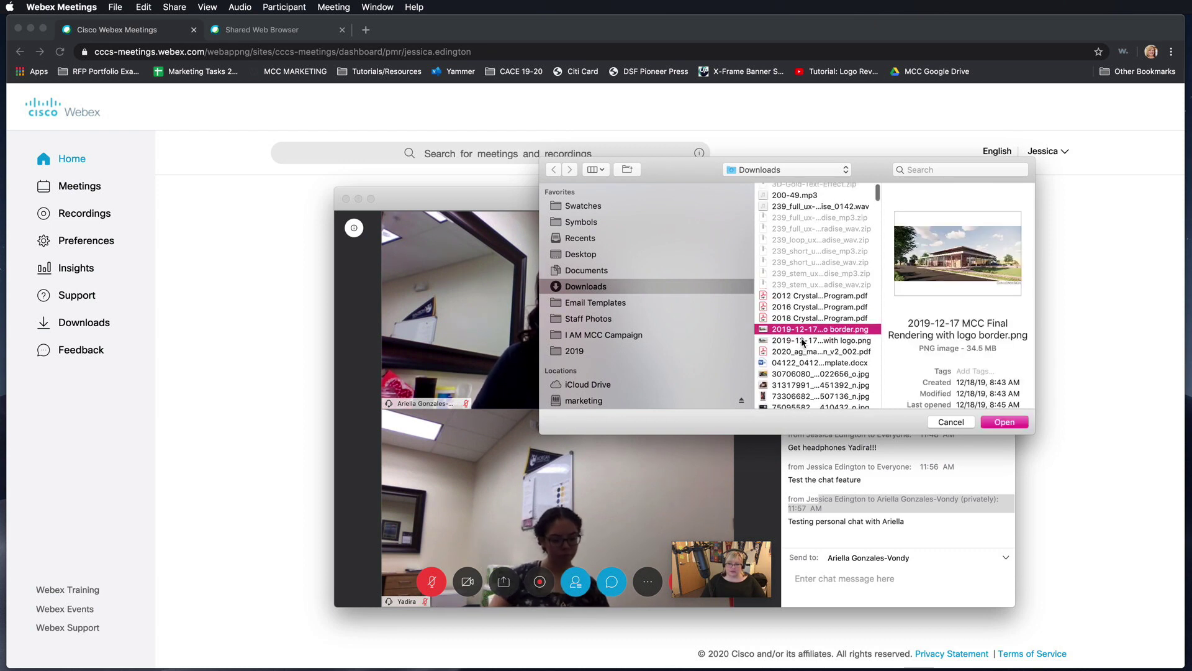
scroll(804, 342, down, 3)
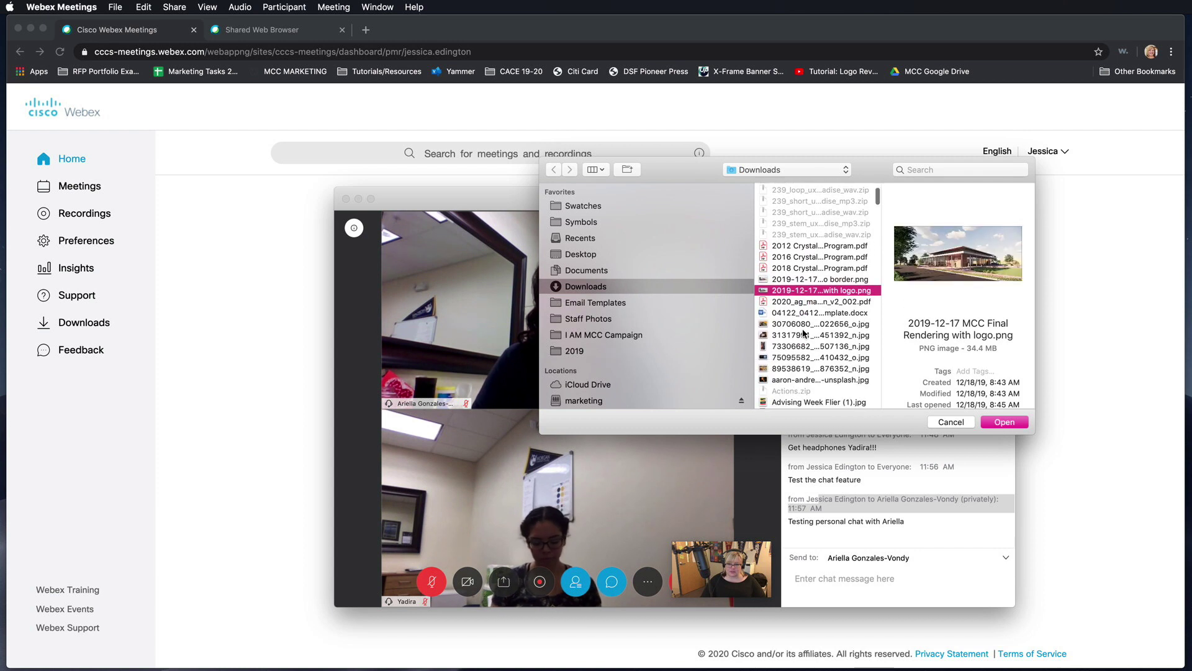
click(804, 327)
click(803, 336)
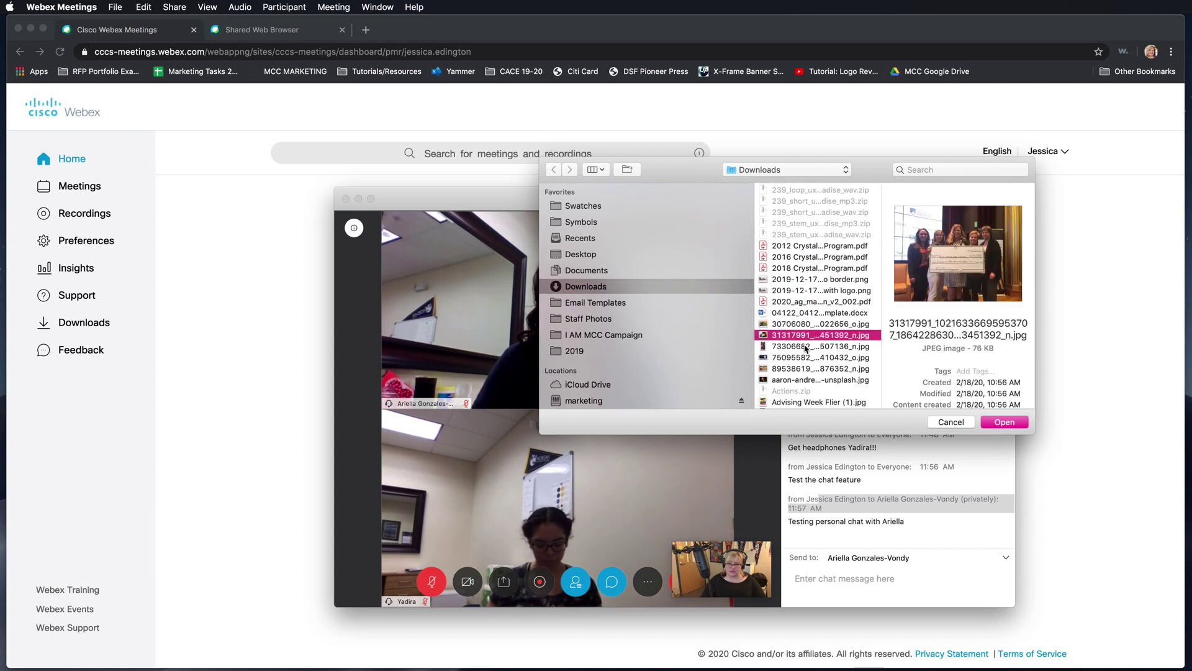
click(805, 346)
click(806, 336)
click(1004, 423)
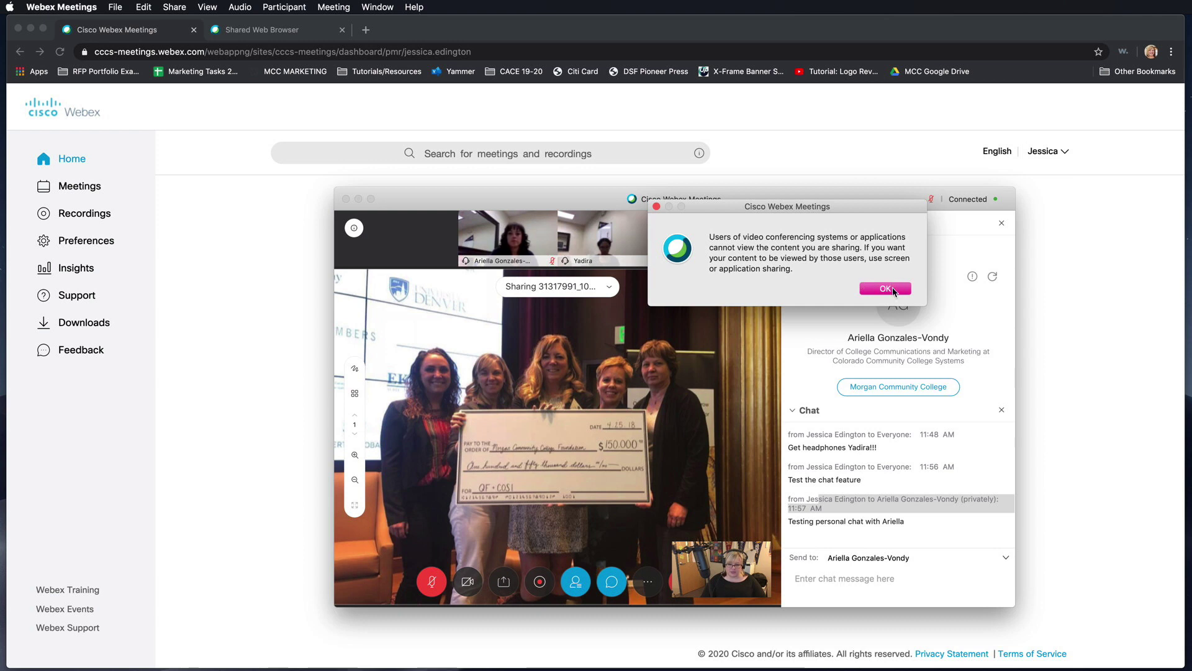
Step: Dismiss the video-system notice, then enlarge and reposition the meeting window
click(886, 289)
scroll(834, 315, down, 2)
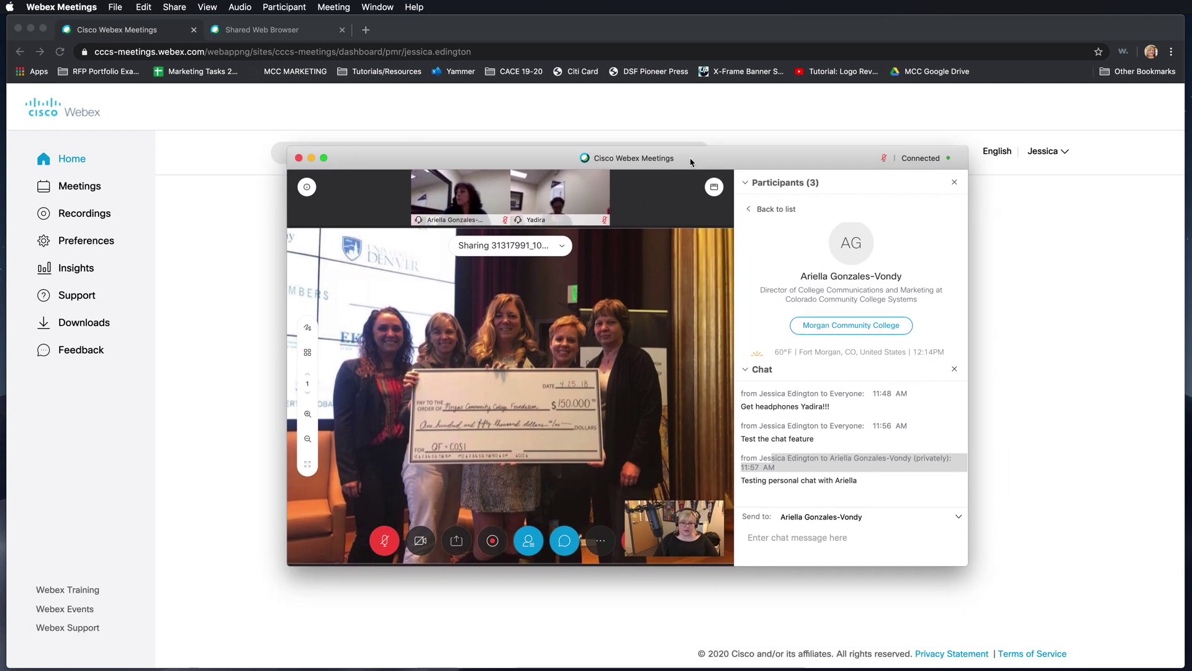
drag(731, 208, 679, 163)
mouse_move(970, 568)
mouse_down()
mouse_move(1129, 652)
mouse_move(1190, 663)
mouse_up()
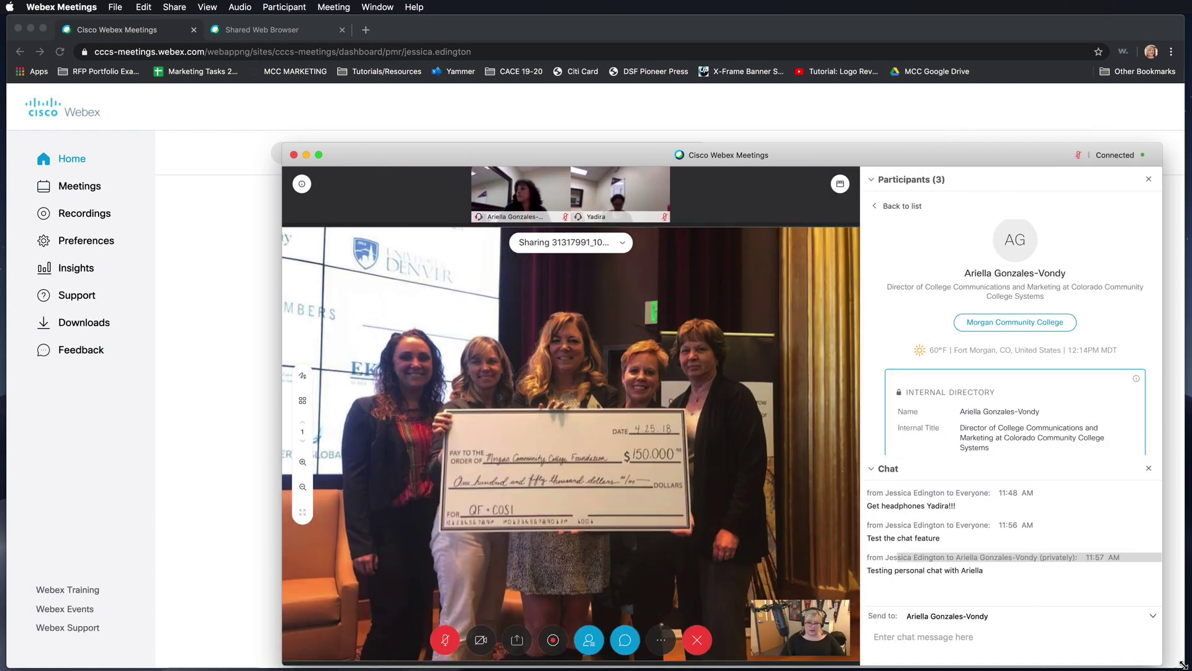
drag(749, 165, 713, 113)
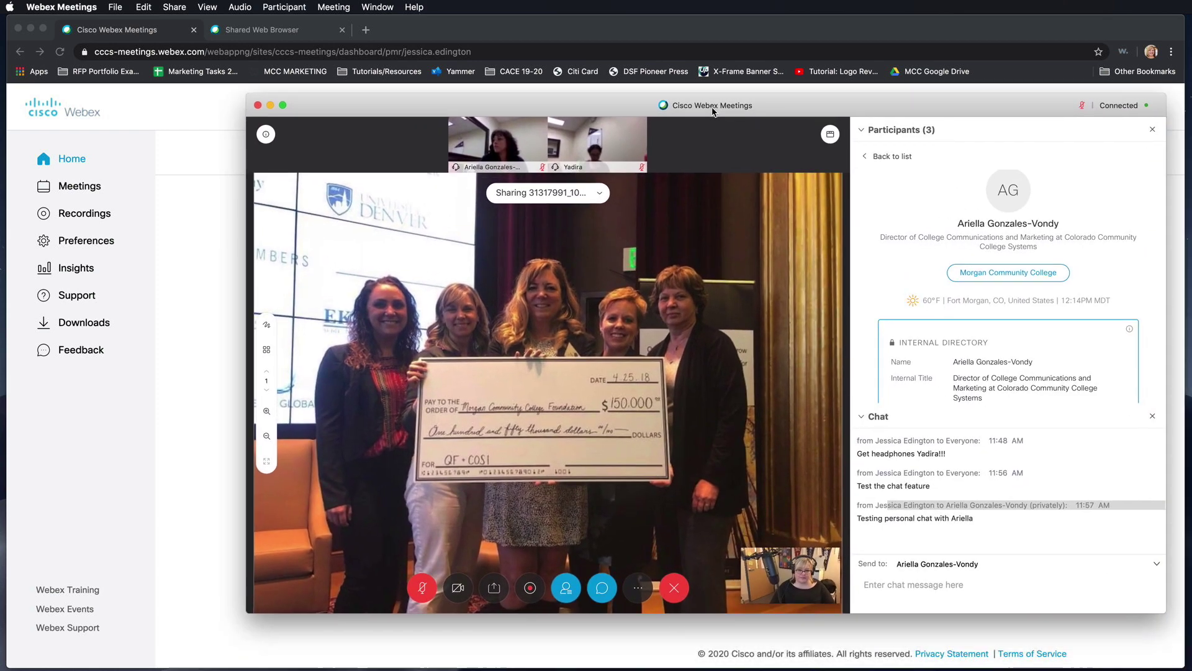
Step: Toggle Show thumbnail on and back off from the Sharing dropdown
click(597, 196)
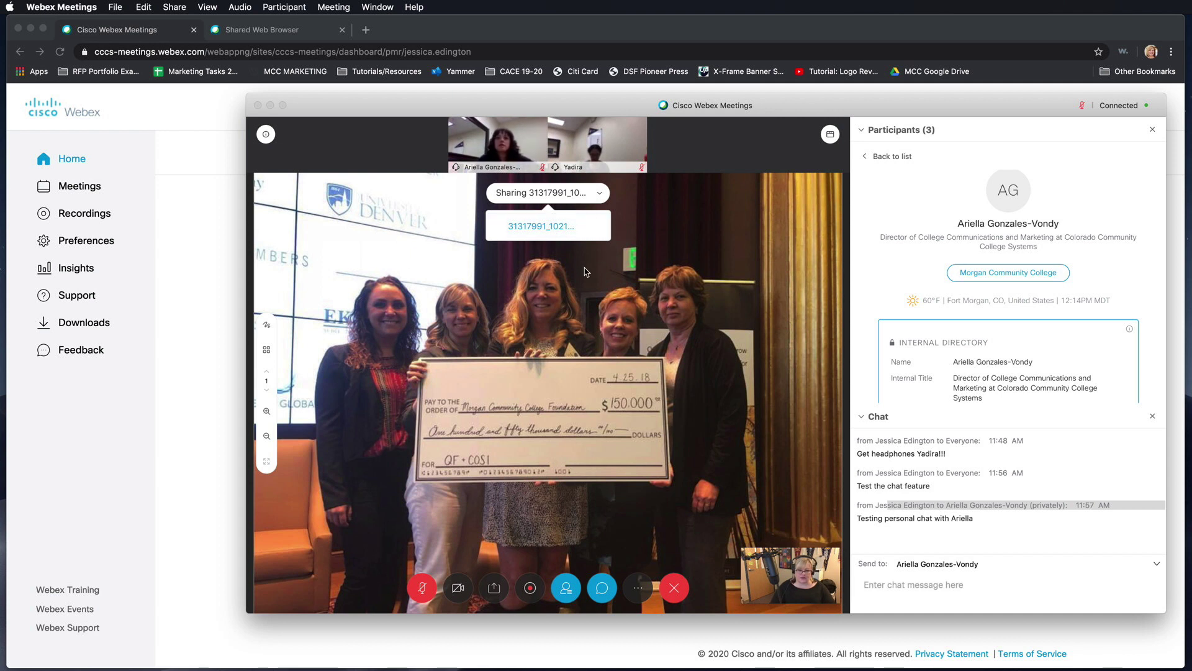
mouse_move(267, 349)
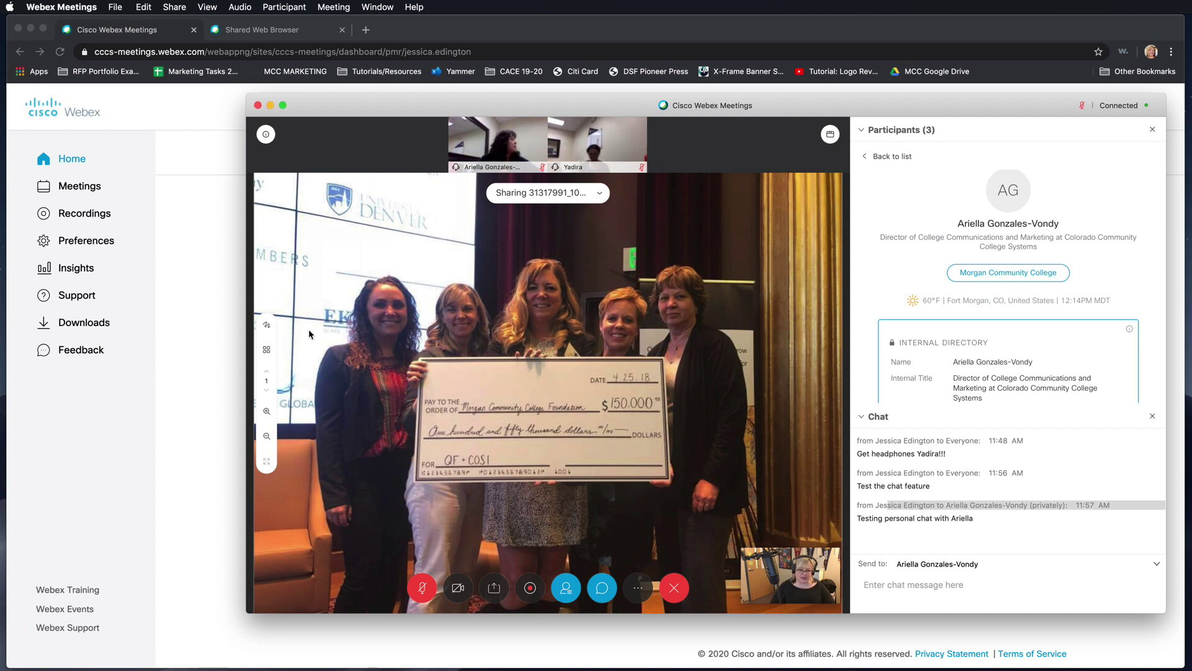
click(268, 353)
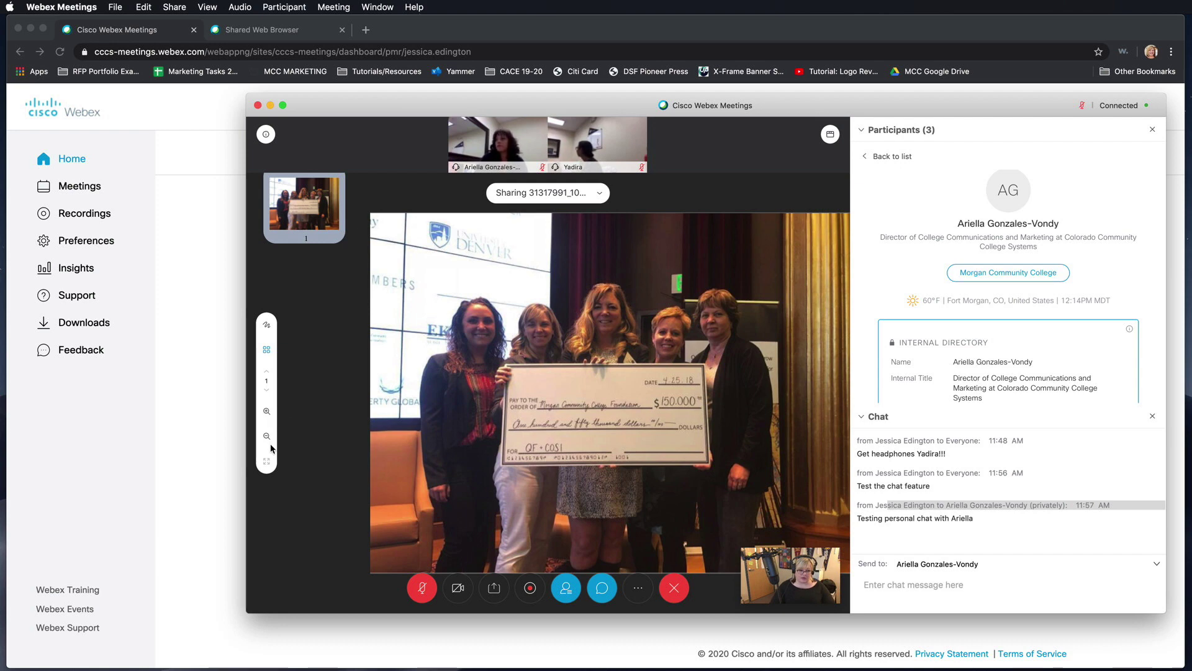
click(267, 350)
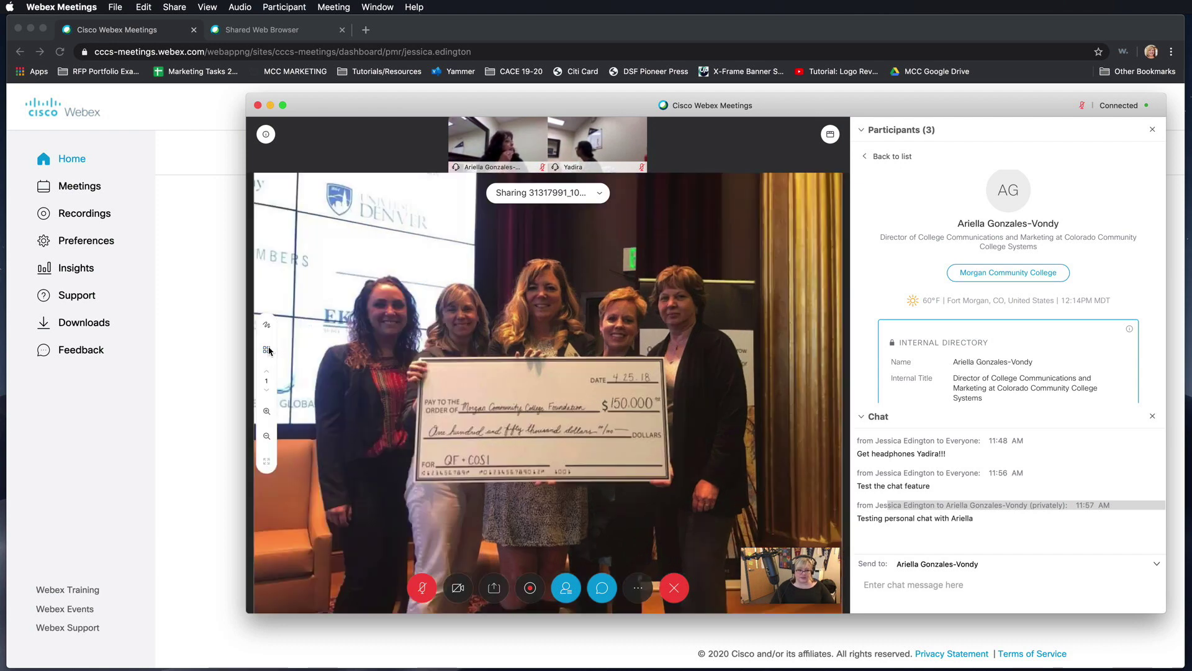
Step: Close the shared check photo tab for everyone without saving it
click(599, 194)
click(598, 227)
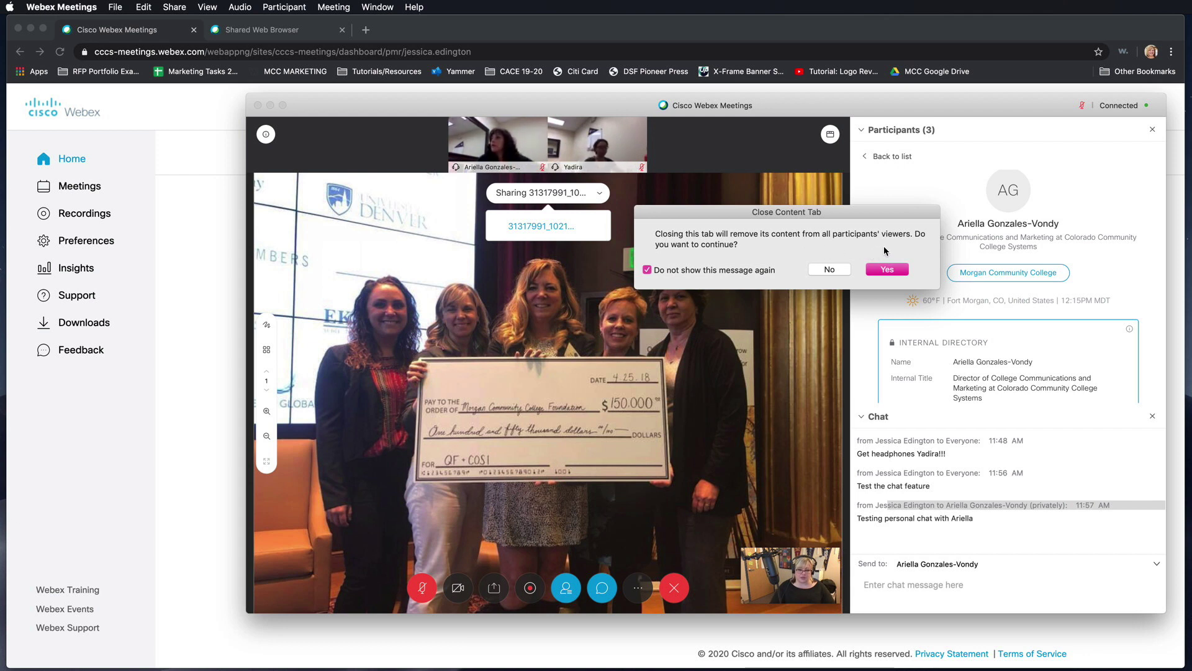
click(889, 270)
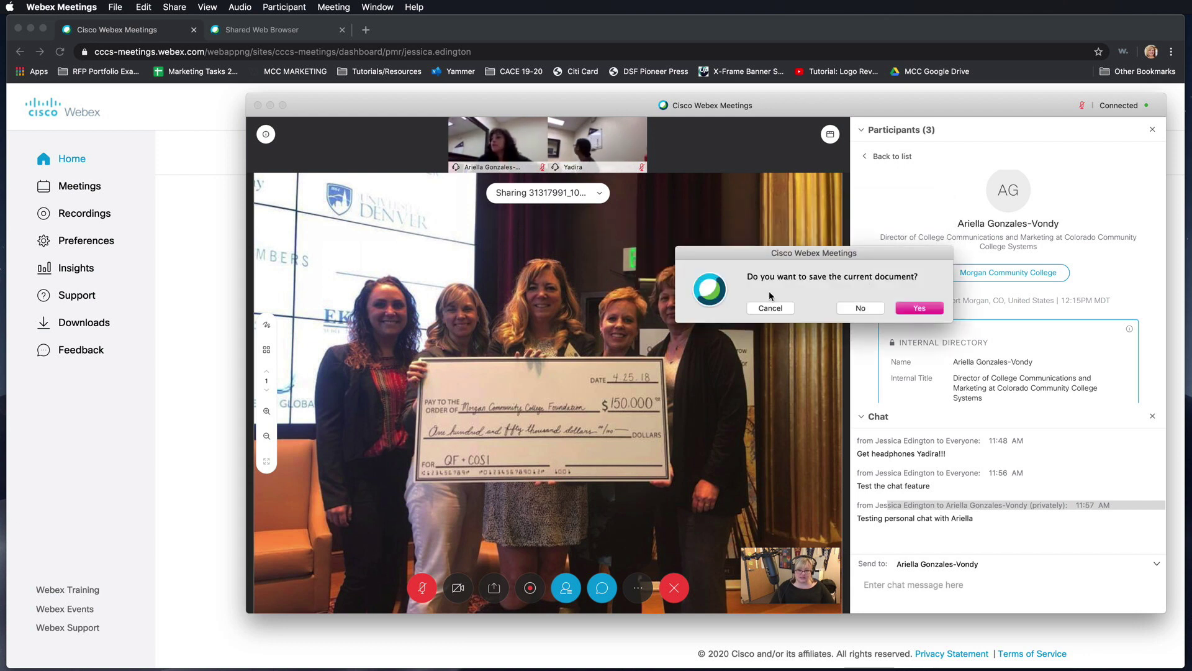
click(860, 307)
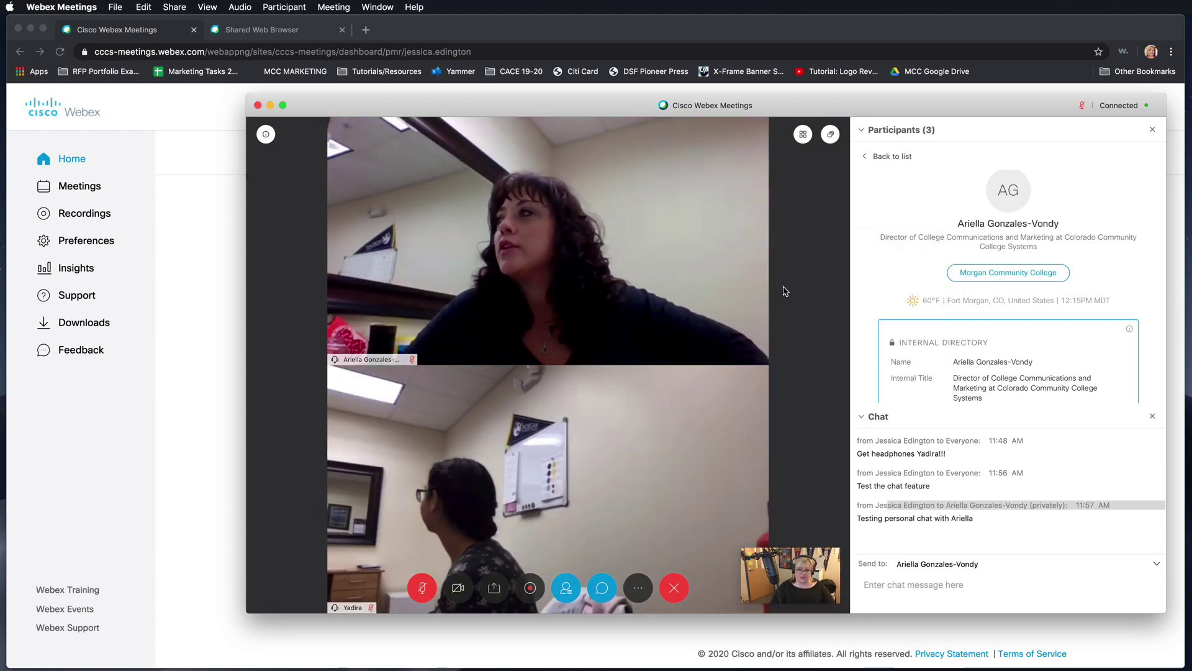
click(495, 587)
mouse_move(602, 533)
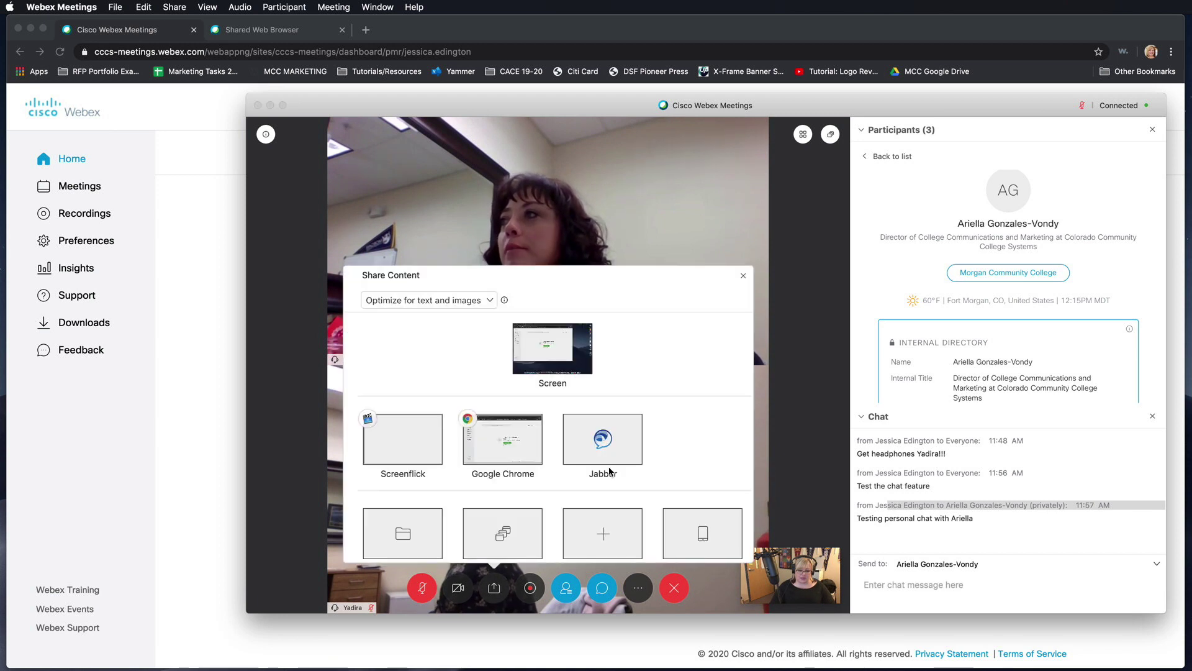
scroll(609, 471, down, 1)
click(622, 514)
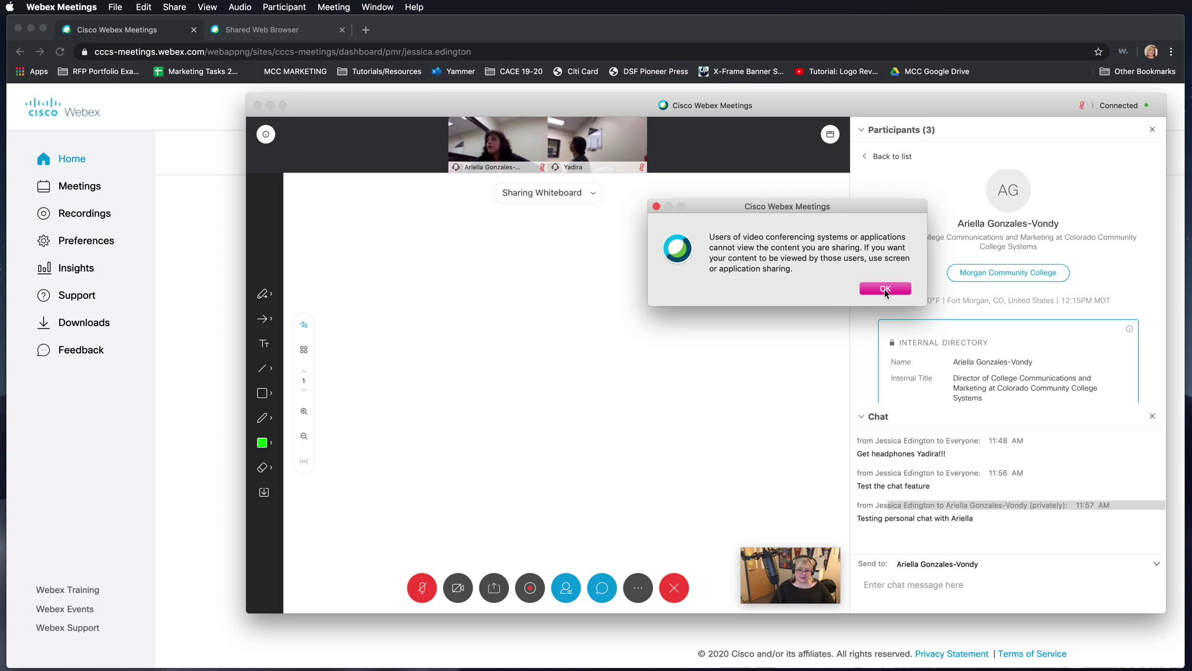
click(885, 291)
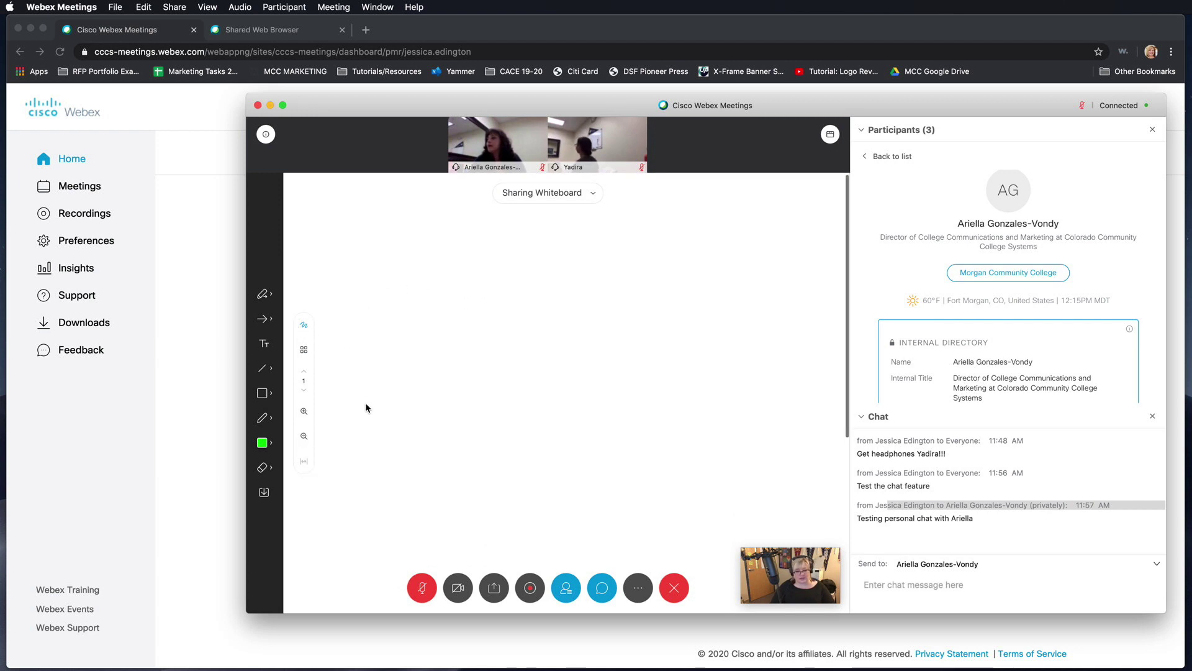
click(592, 197)
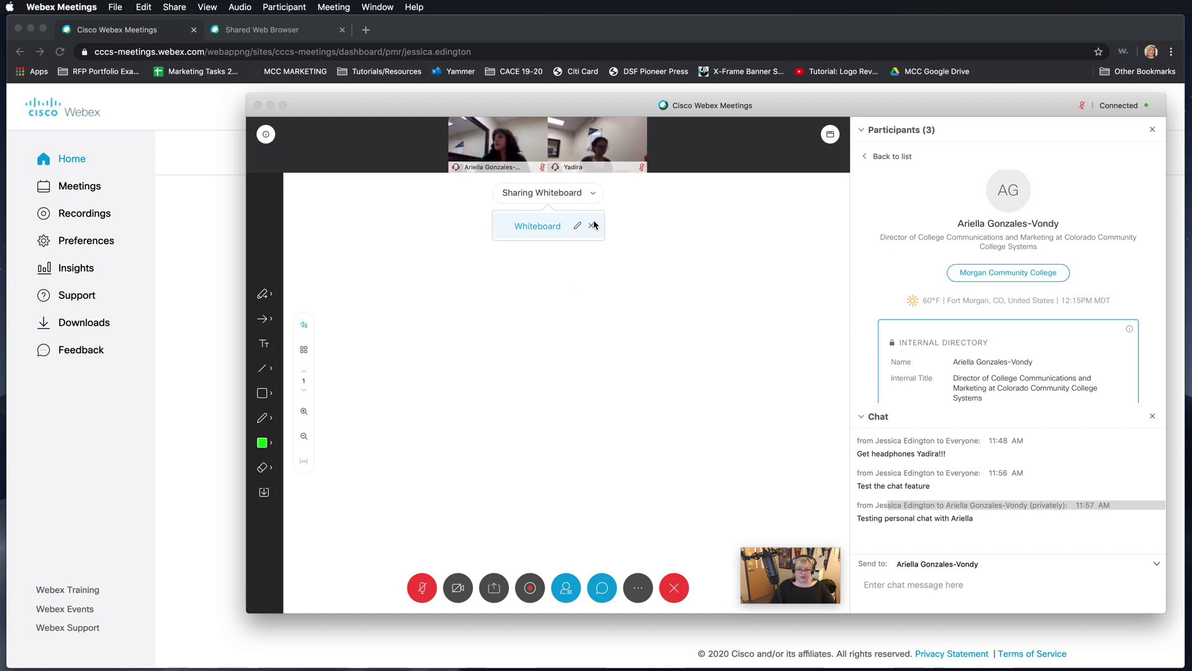
click(594, 227)
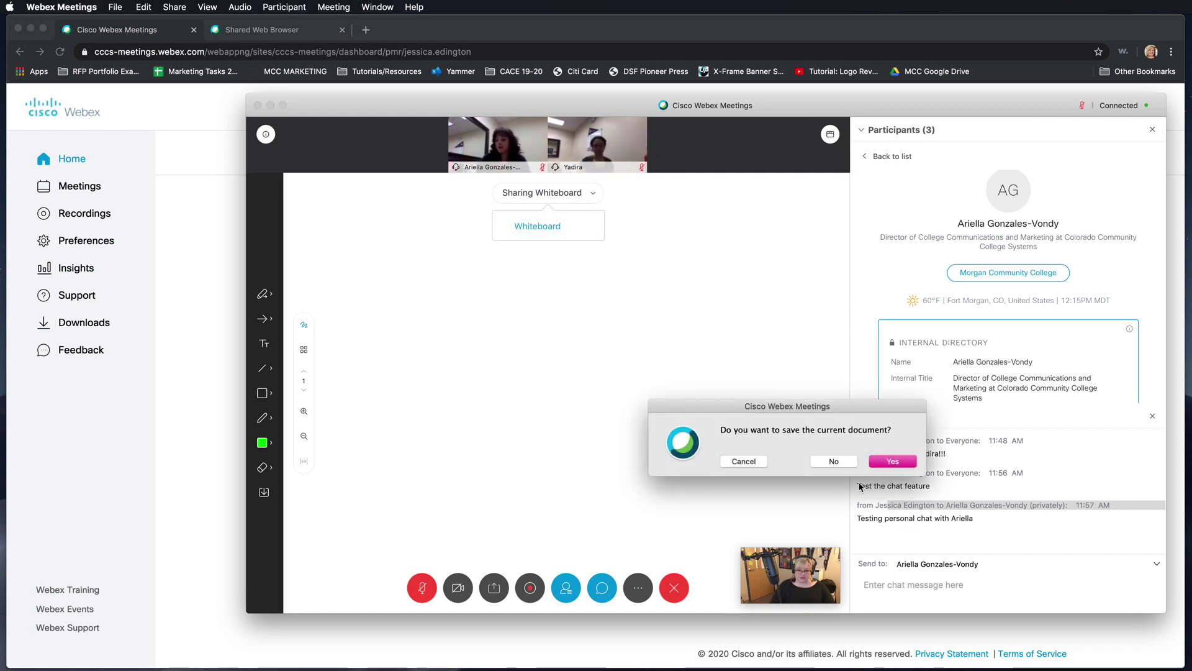
click(834, 460)
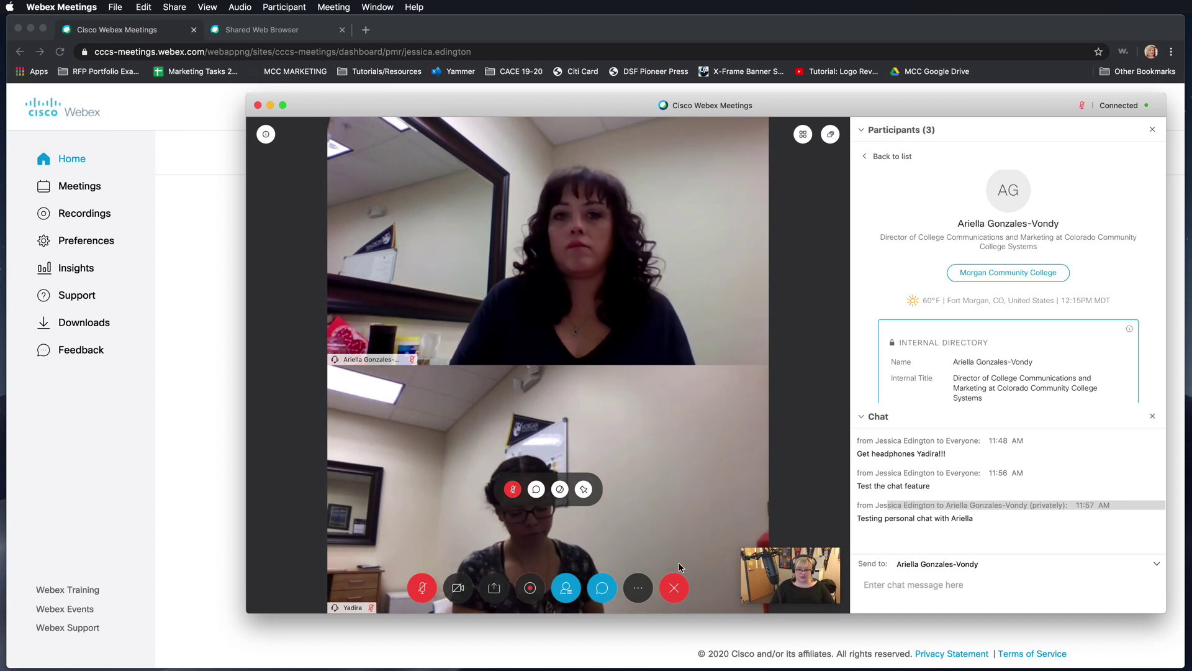
Step: End the meeting for all participants
click(674, 588)
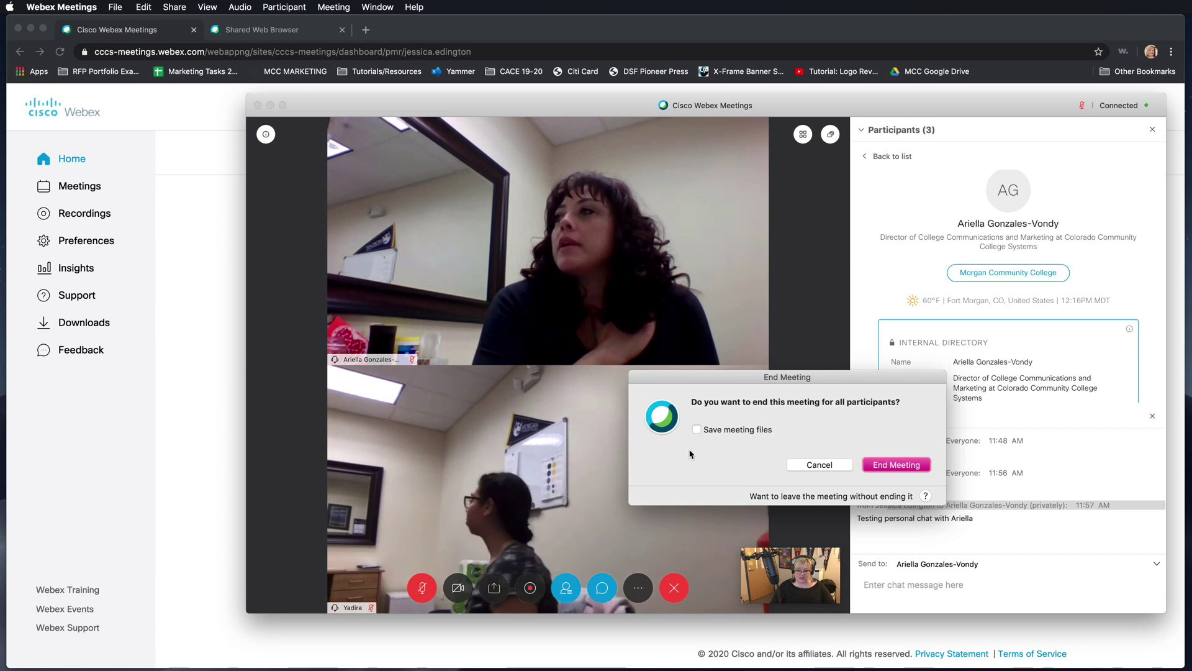
key(Return)
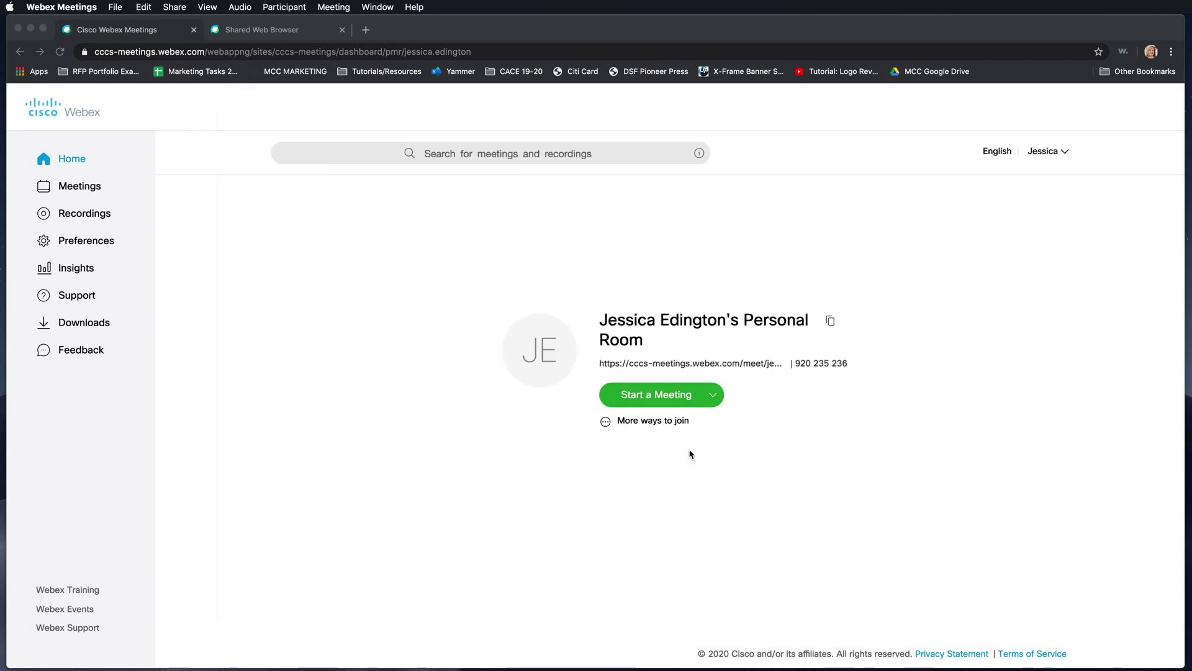